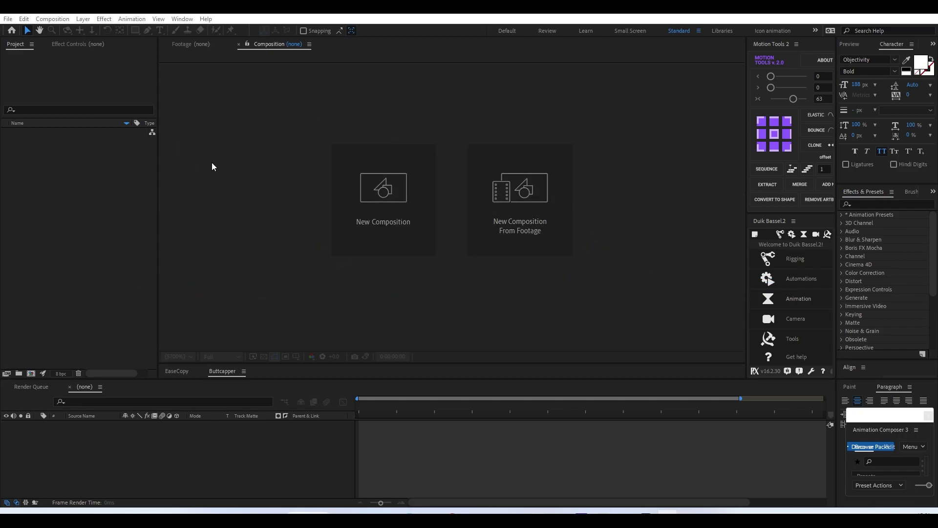
# Create Comp 1 at 1920×1080, 30 fps and 10 seconds, keeping the default preset.
pyautogui.click(392, 190)
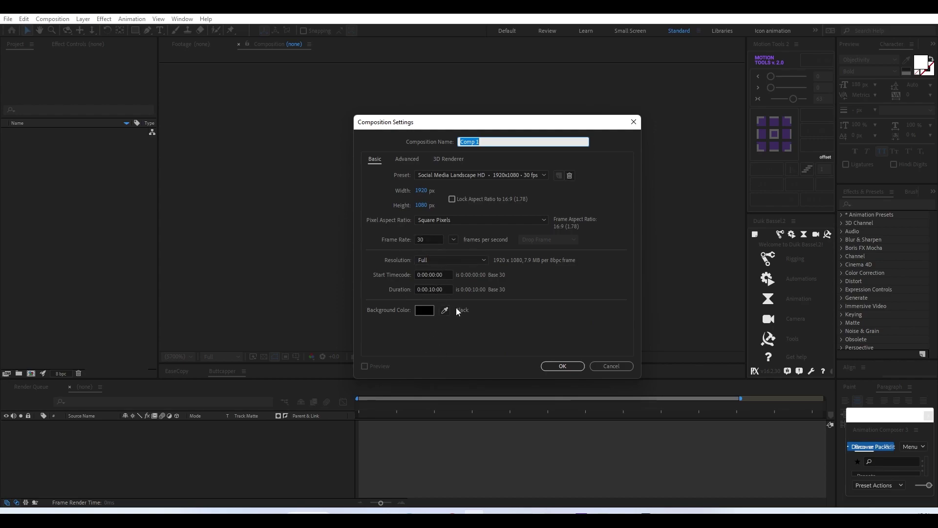
pyautogui.click(564, 367)
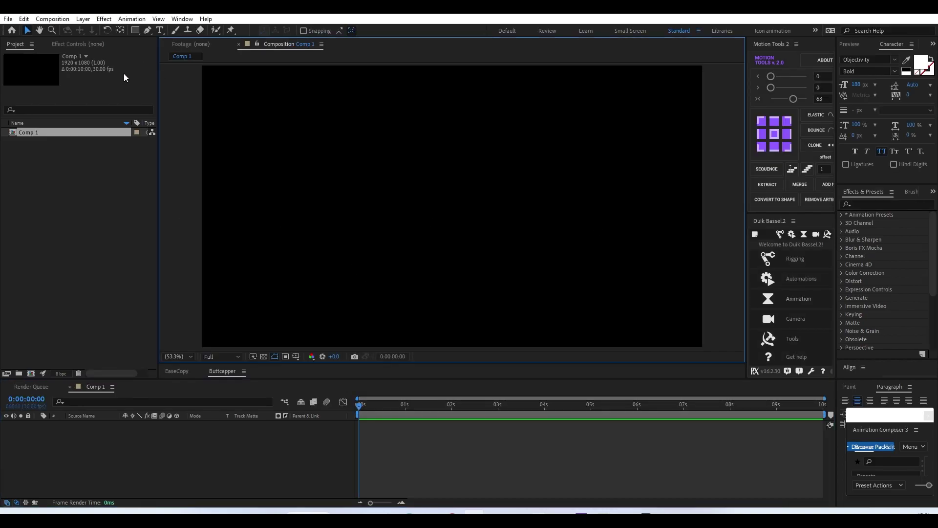
# Add a 'Simple title' text layer and move it toward the comp centre.
pyautogui.click(159, 30)
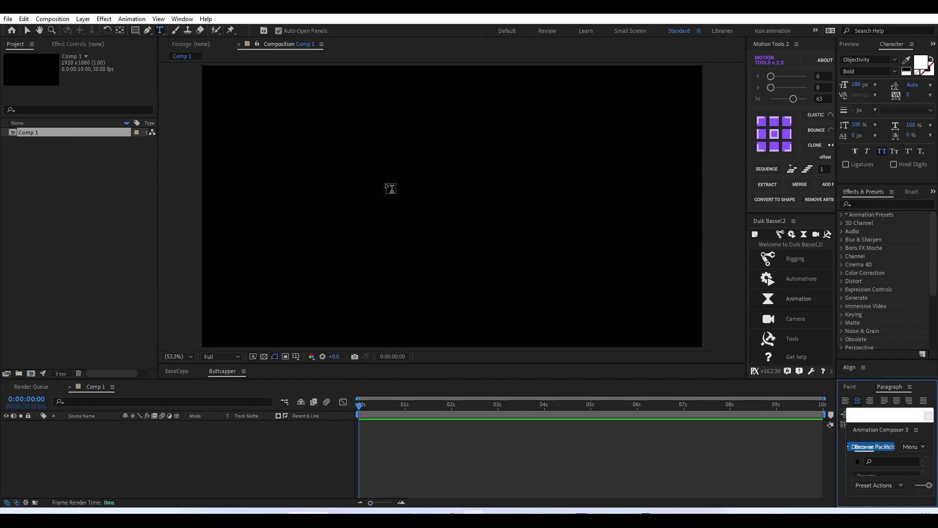
pyautogui.click(361, 182)
pyautogui.write('S')
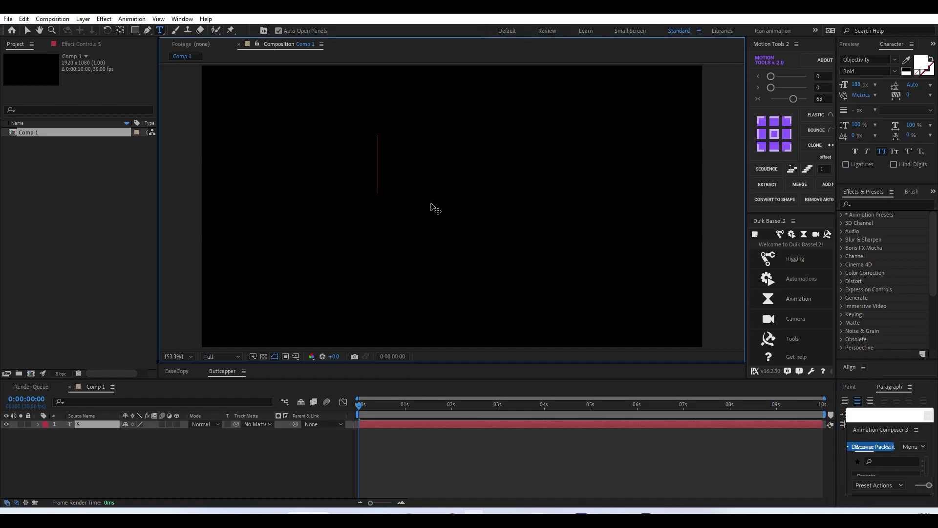
pyautogui.write('in')
pyautogui.press('BackSpace')
pyautogui.write('mple ')
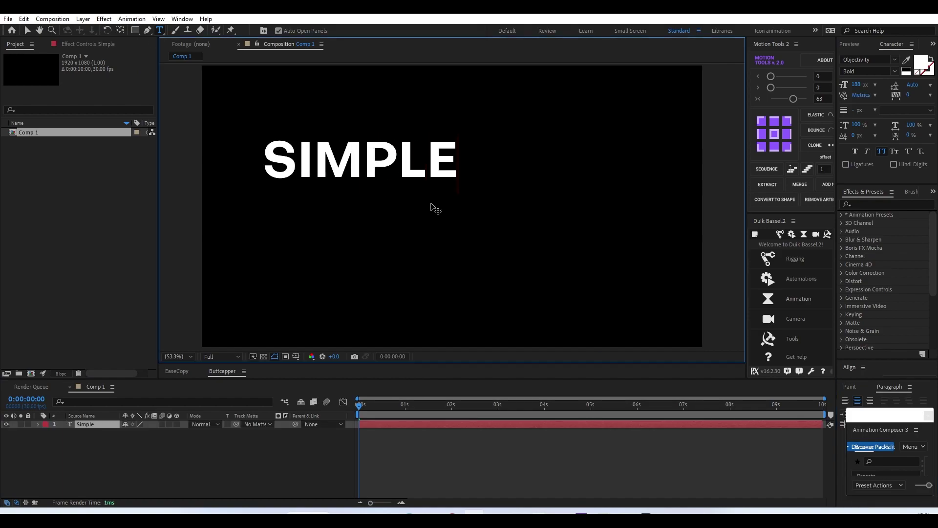
pyautogui.write('title')
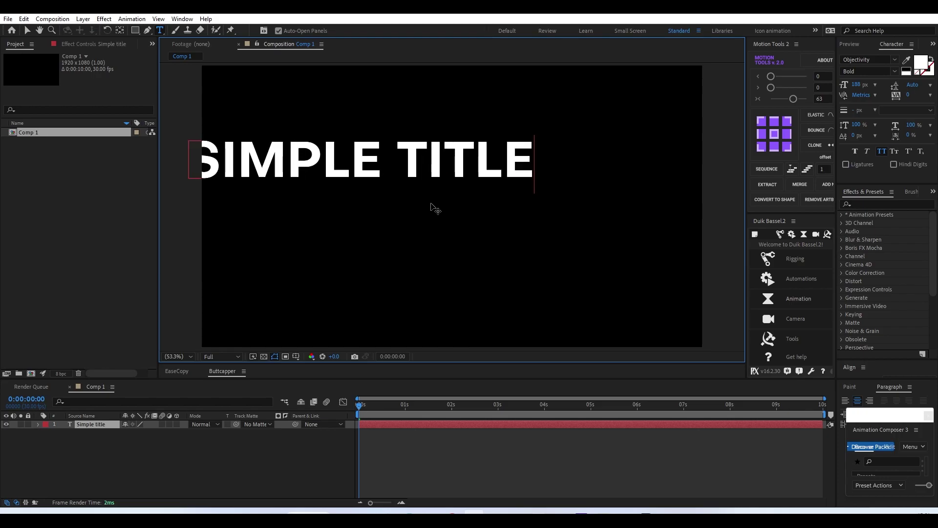
pyautogui.press('KP_Enter')
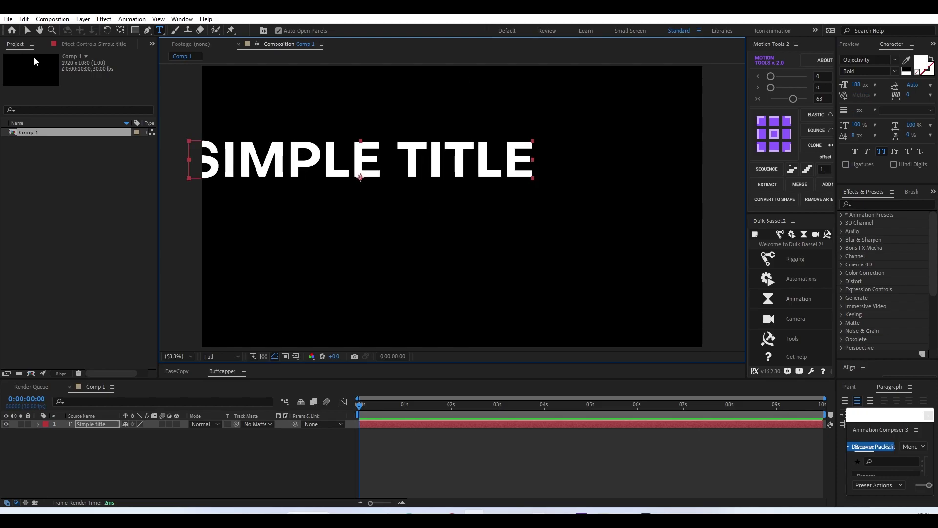
pyautogui.click(26, 33)
pyautogui.moveTo(335, 147); pyautogui.dragTo(416, 151)
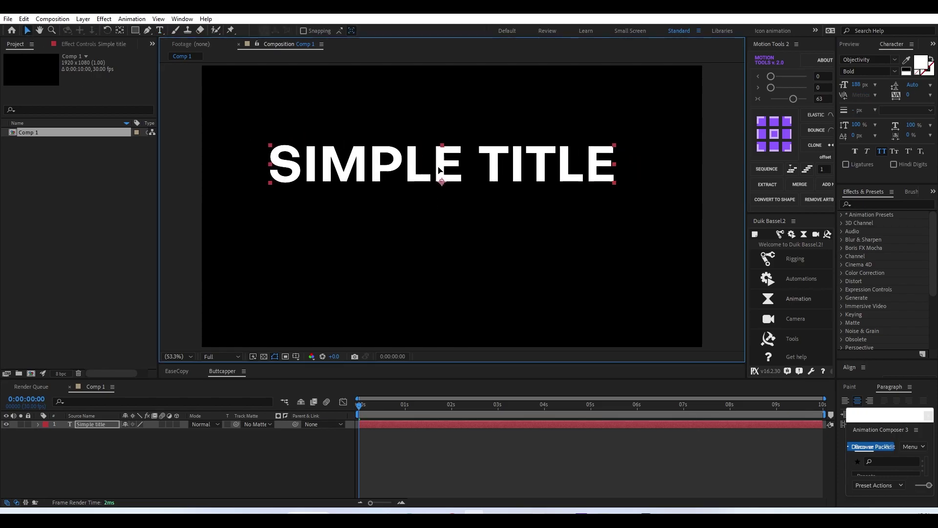
pyautogui.click(215, 101)
# Add a second text layer reading 'animation' below the title.
pyautogui.click(159, 30)
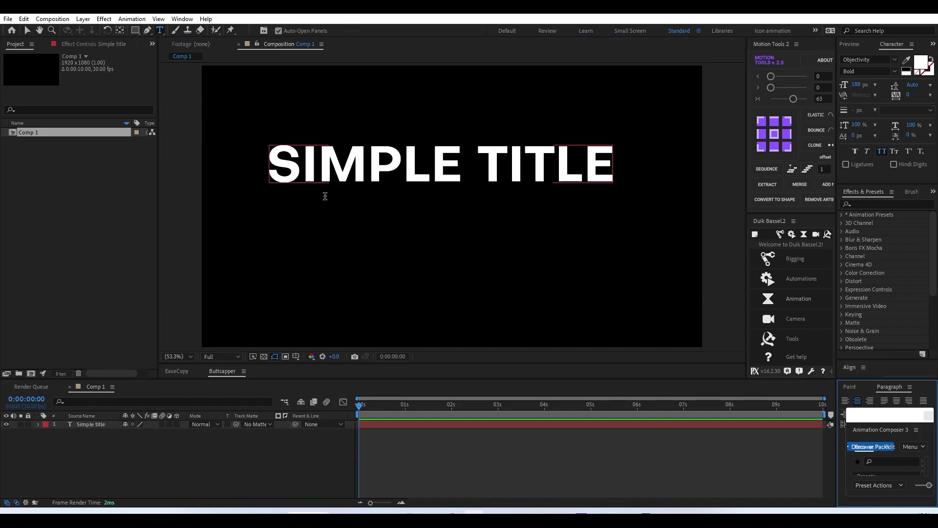
pyautogui.click(370, 237)
pyautogui.write('a')
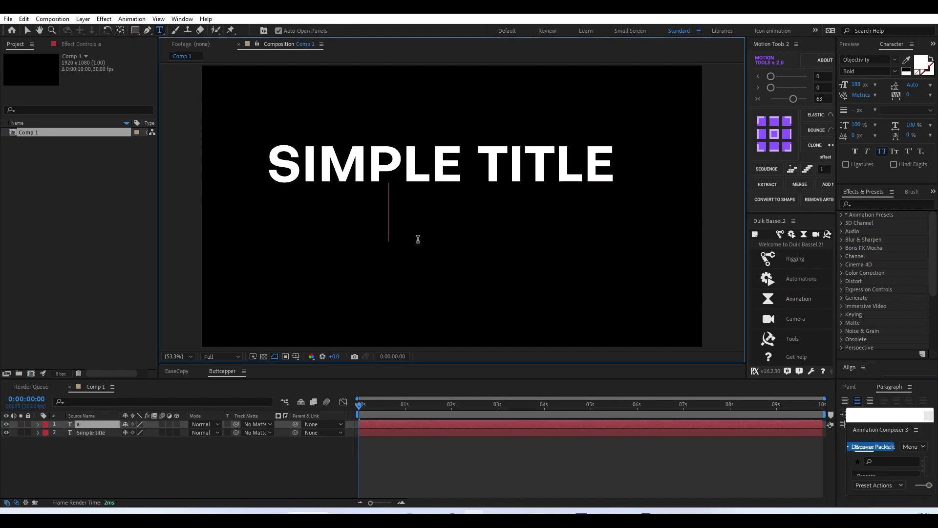
pyautogui.write('nimation')
pyautogui.hotkey('ctrl', 'Return')
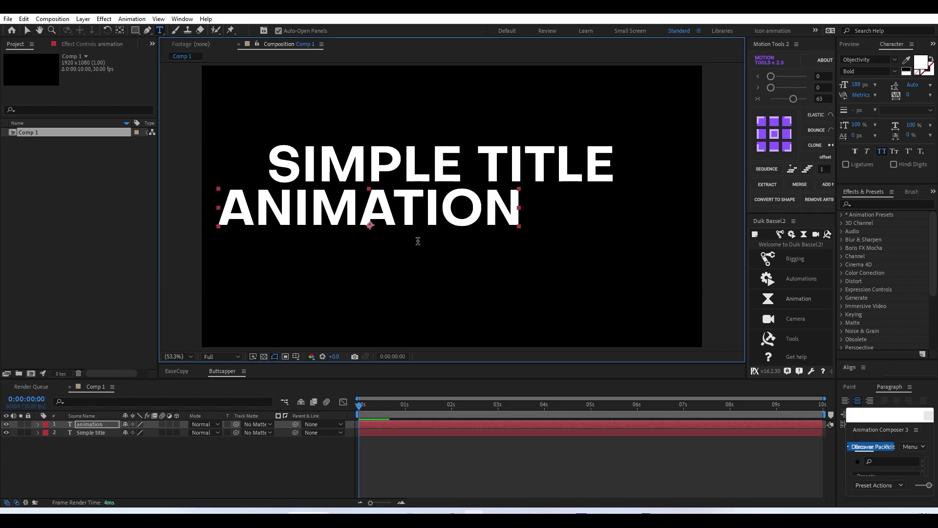
# Place ANIMATION under SIMPLE TITLE and select both text layers.
pyautogui.click(27, 29)
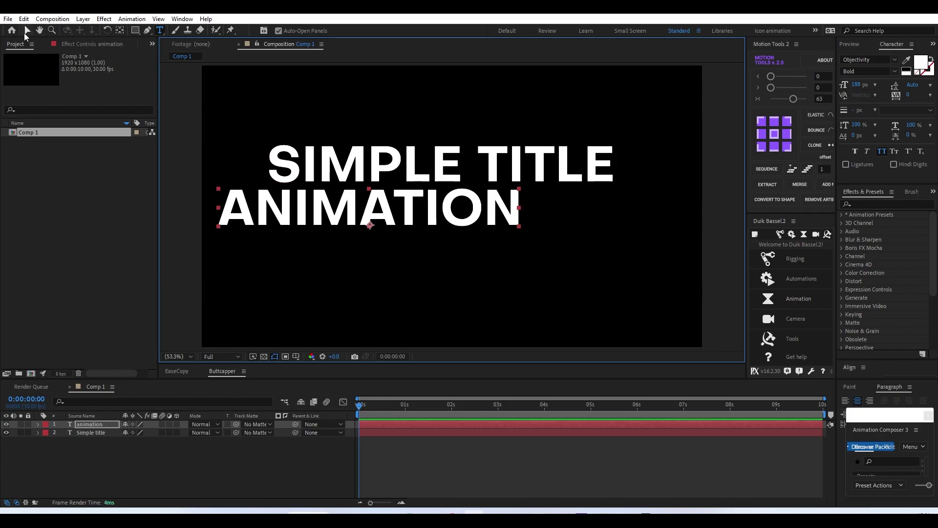
pyautogui.moveTo(369, 221); pyautogui.dragTo(454, 244)
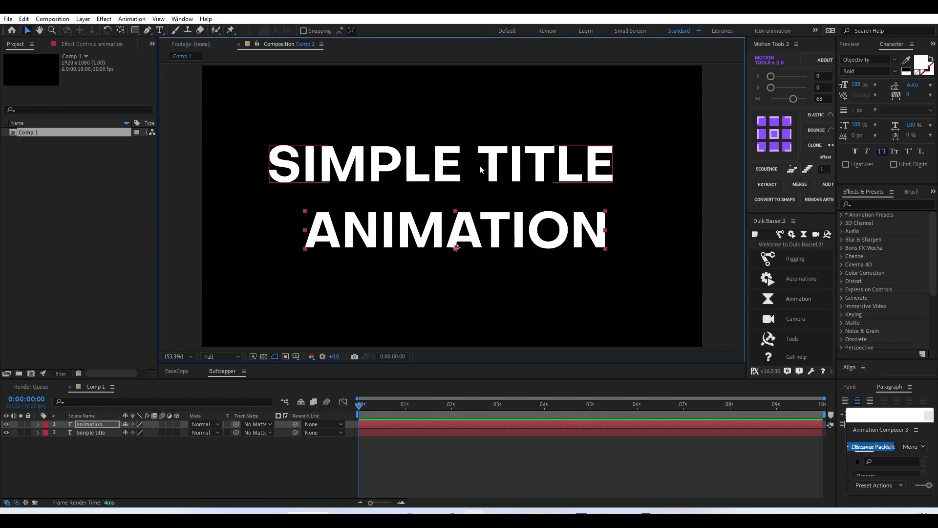
pyautogui.moveTo(479, 165); pyautogui.dragTo(498, 183)
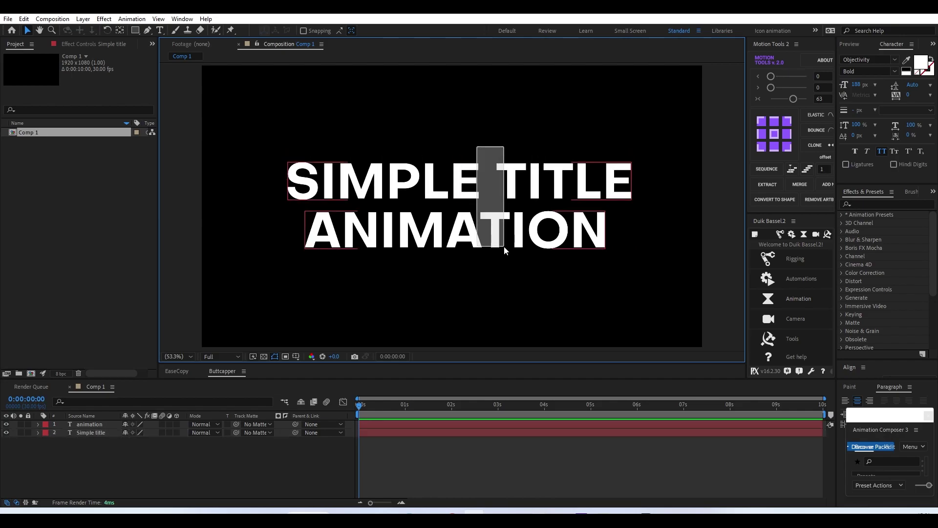
pyautogui.moveTo(481, 143); pyautogui.dragTo(503, 246)
pyautogui.moveTo(449, 124); pyautogui.dragTo(493, 232)
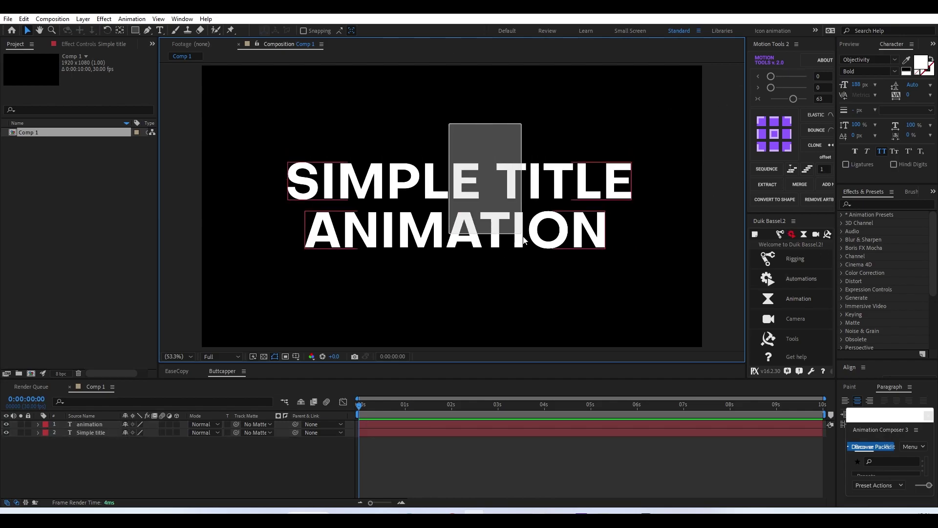
# Centre both layers' anchor points and align the lines horizontally, then reselect SIMPLE TITLE.
pyautogui.click(774, 134)
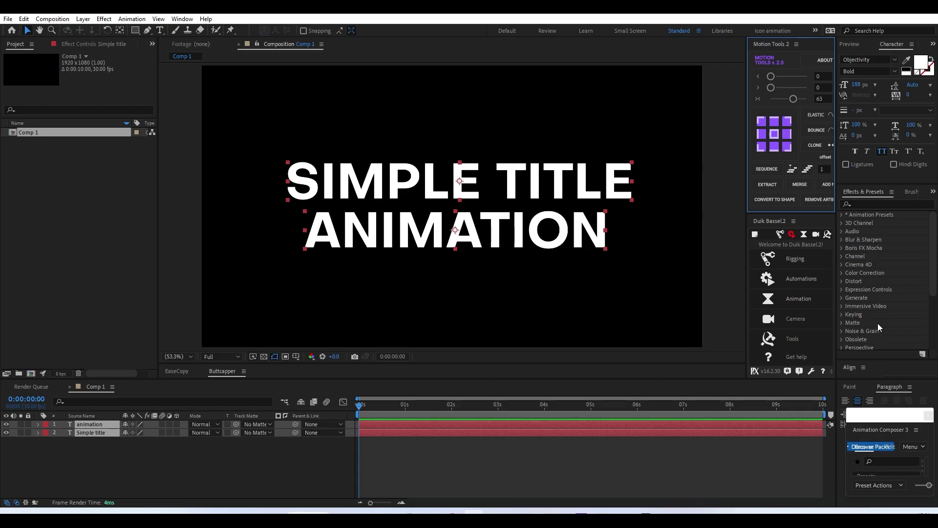
pyautogui.click(868, 358)
pyautogui.click(863, 328)
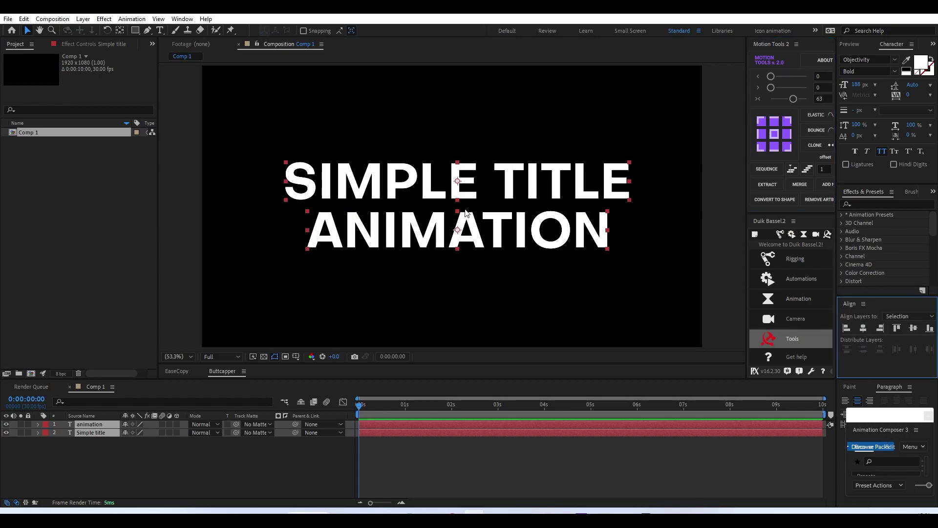
pyautogui.click(487, 320)
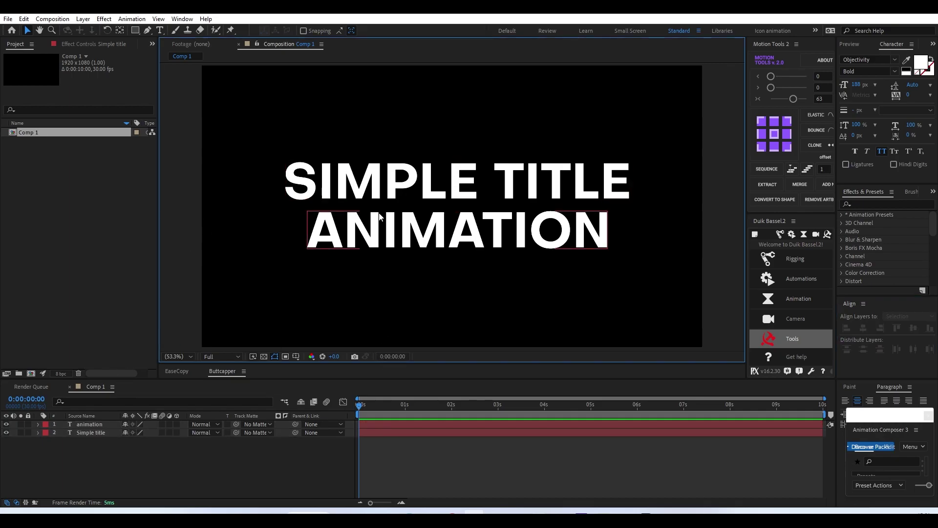
pyautogui.click(381, 179)
pyautogui.moveTo(429, 134); pyautogui.dragTo(456, 190)
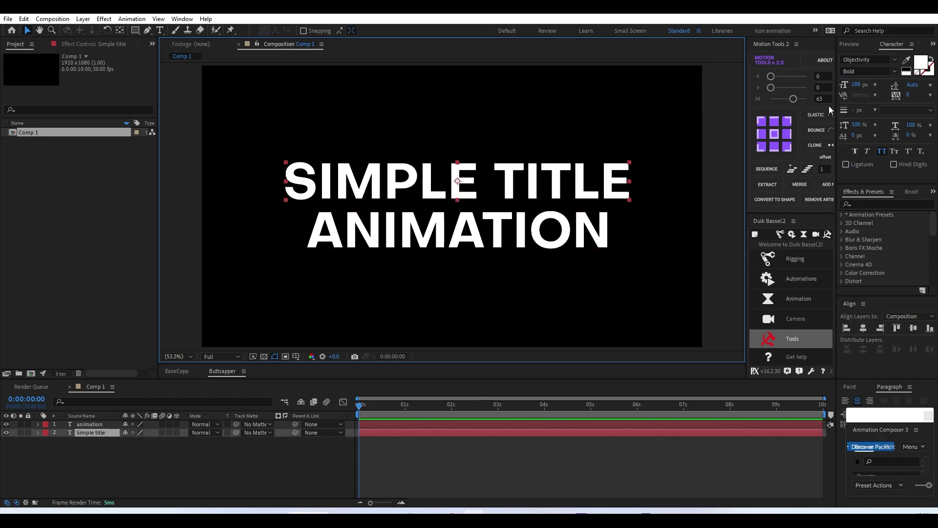
# Set SIMPLE TITLE's font size to 165 px and nudge it down toward ANIMATION.
pyautogui.click(860, 95)
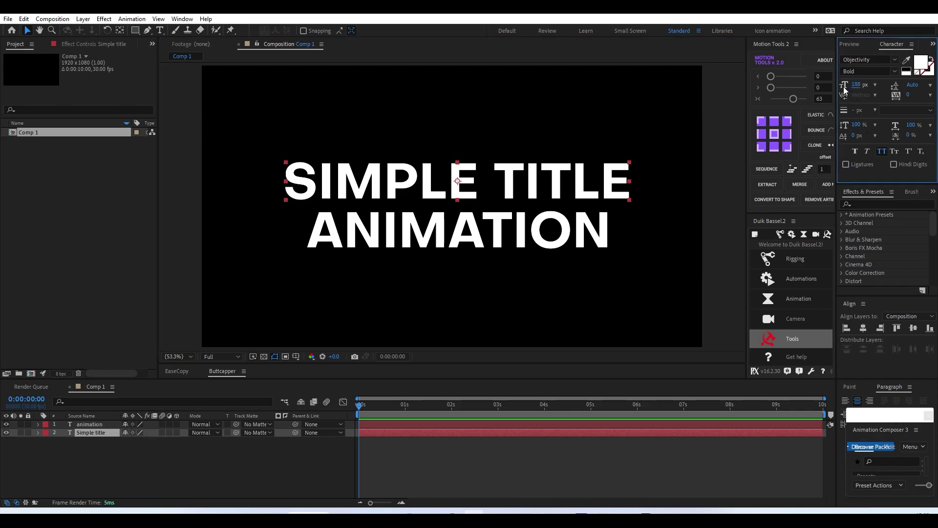
pyautogui.moveTo(843, 86); pyautogui.dragTo(845, 85)
pyautogui.click(499, 180)
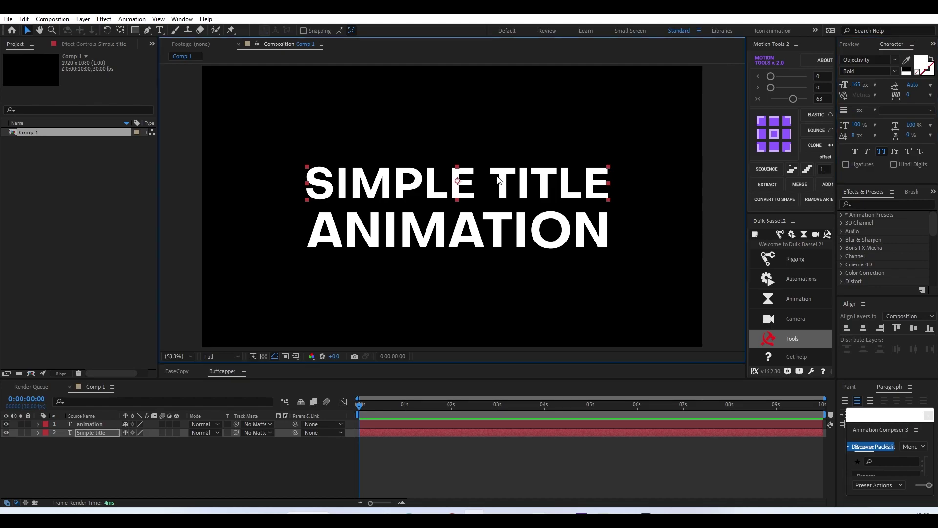
pyautogui.hotkey('shift', 'Down')
pyautogui.hotkey('shift', 'Down')
pyautogui.hotkey('shift', 'Down')
pyautogui.hotkey('shift', 'Down')
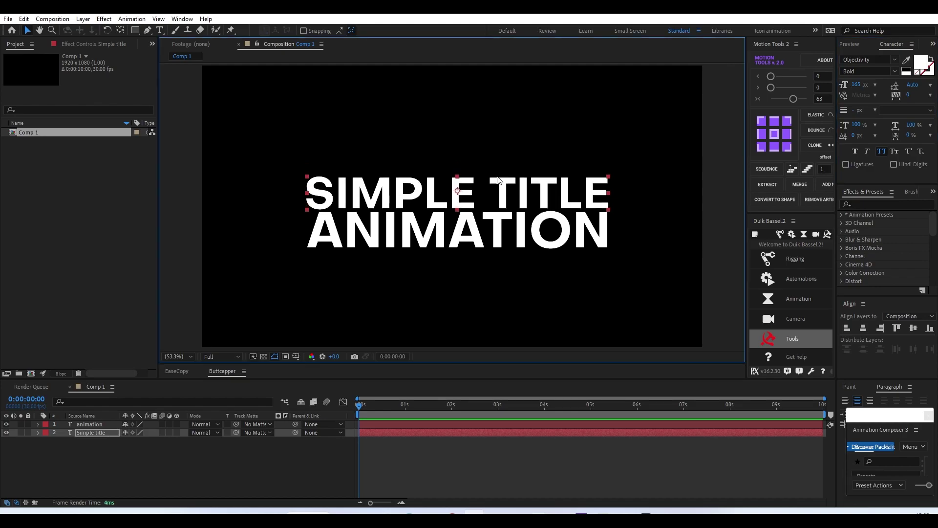
pyautogui.moveTo(457, 144); pyautogui.dragTo(555, 270)
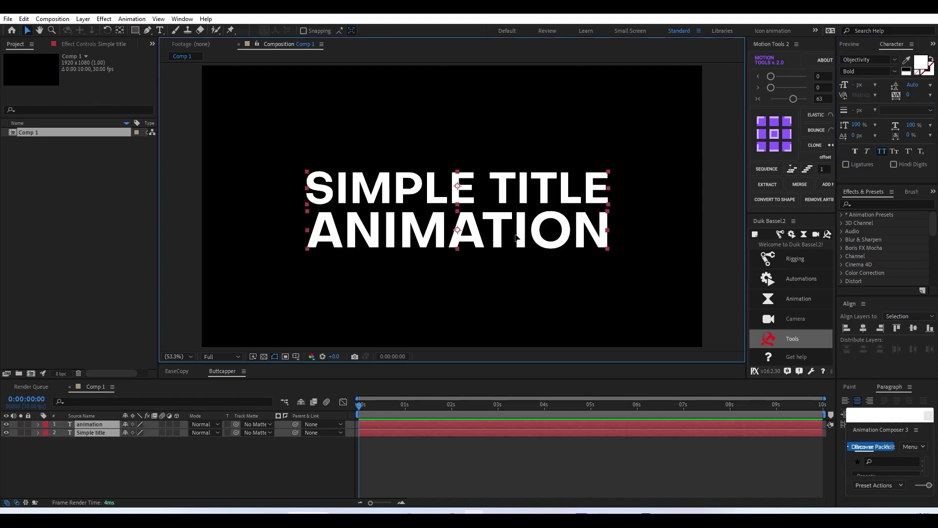
pyautogui.click(473, 271)
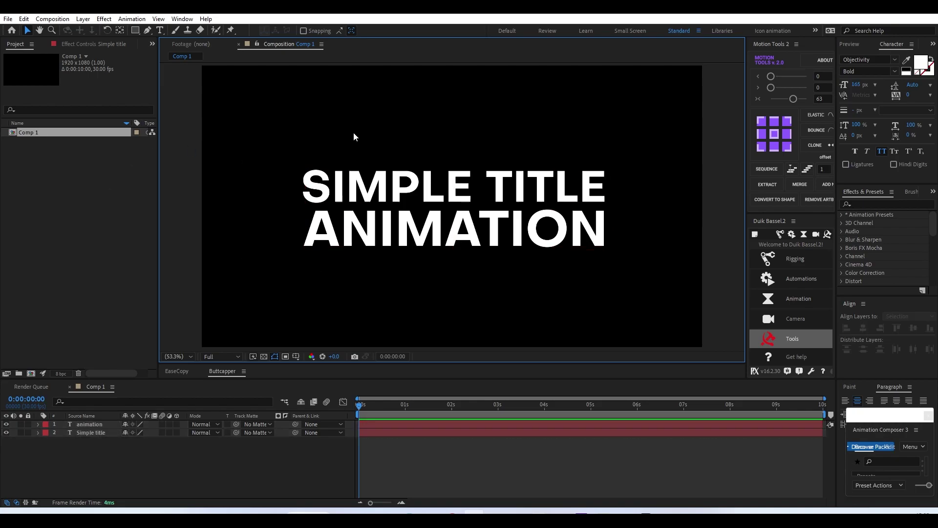
pyautogui.moveTo(356, 136); pyautogui.dragTo(467, 257)
pyautogui.click(449, 276)
# Create a new full-frame 1920×1080 solid named mask_1 at the top of the timeline.
pyautogui.rightClick(177, 461)
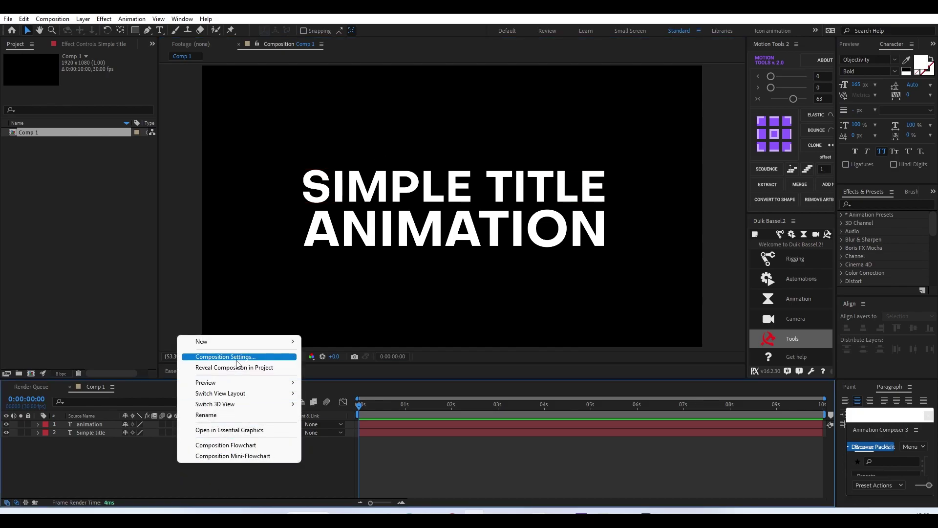
pyautogui.moveTo(295, 348)
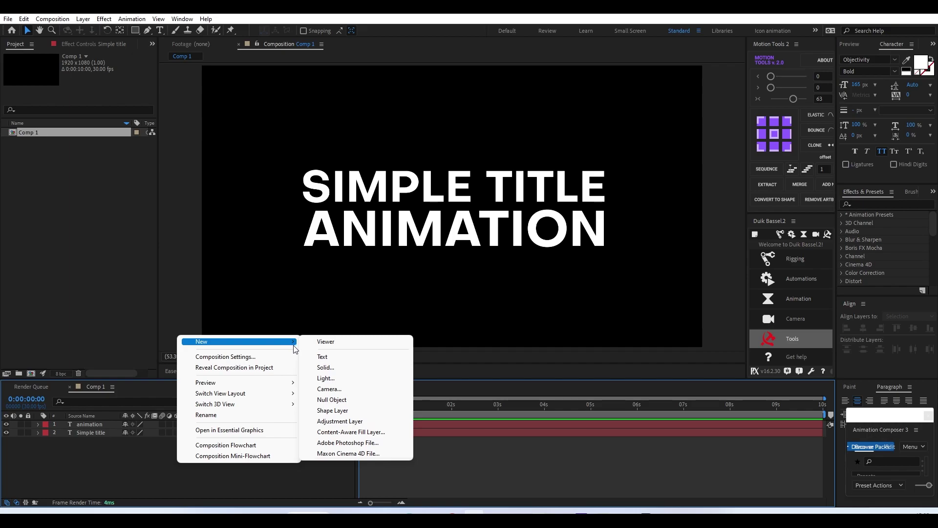
pyautogui.click(325, 367)
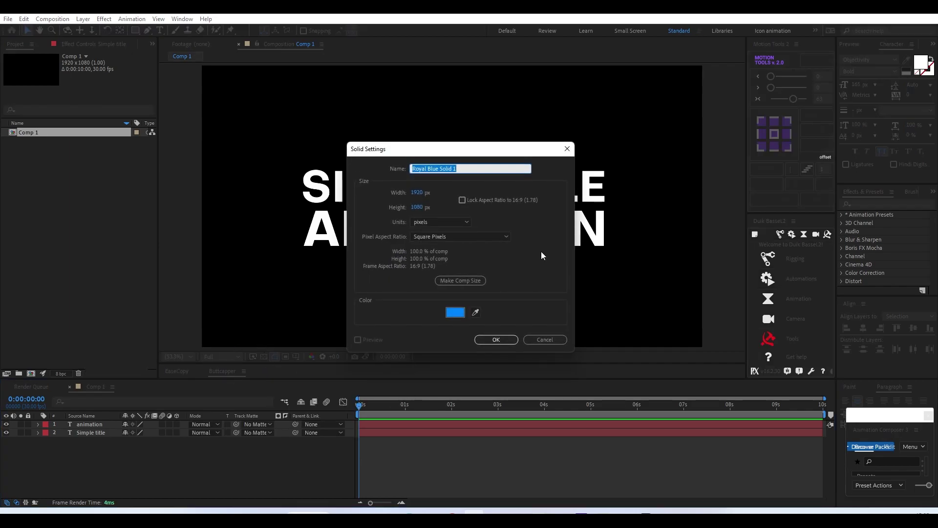
pyautogui.write('mask_1')
pyautogui.press('Return')
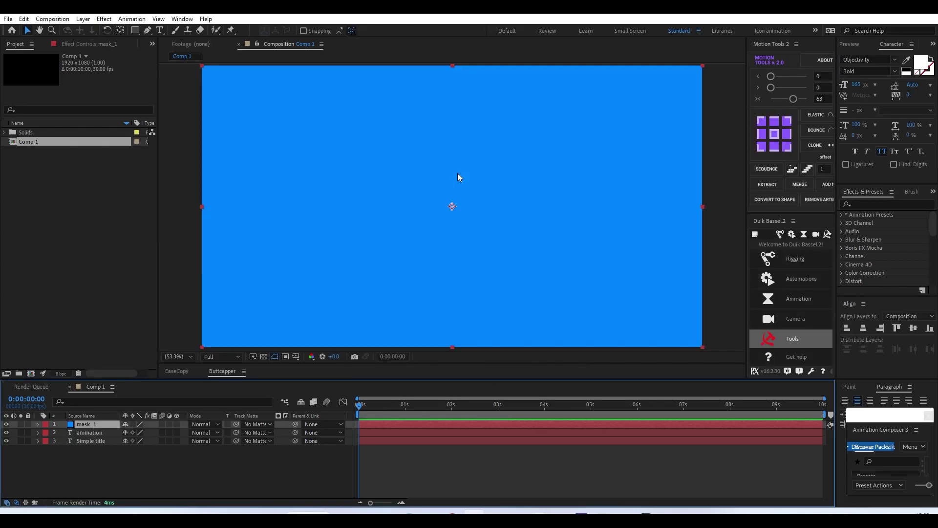
# Duplicate mask_1, rename the copy mask_2, and move it below the ANIMATION layer.
pyautogui.hotkey('ctrl', 'd')
pyautogui.click(98, 430)
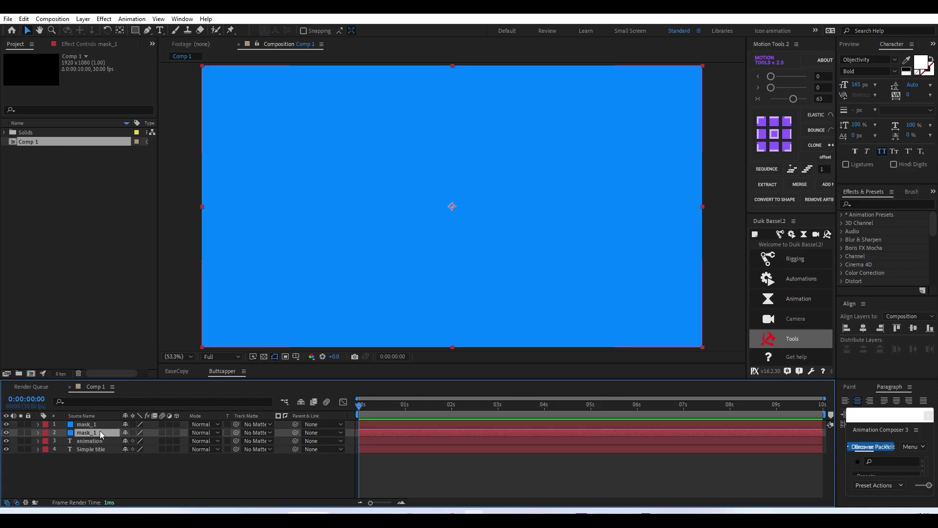
pyautogui.press('Return')
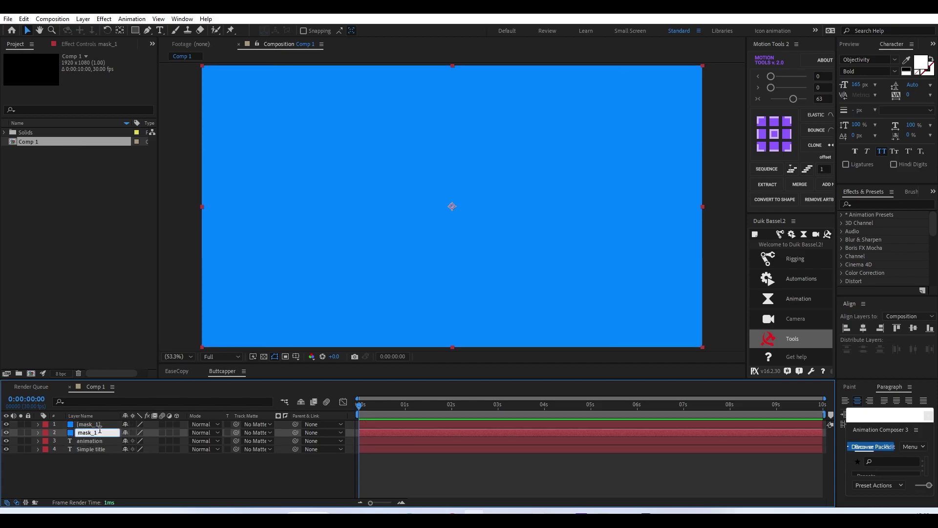
pyautogui.write('2')
pyautogui.press('Return')
pyautogui.moveTo(100, 435); pyautogui.dragTo(102, 440)
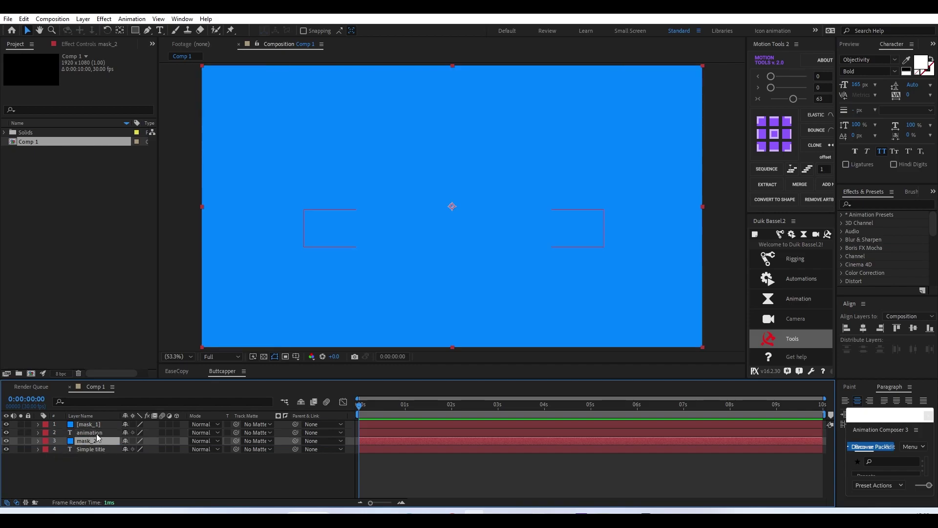
# Turn off visibility for mask_1 and ANIMATION, then select the Simple title layer.
pyautogui.click(96, 433)
pyautogui.click(83, 425)
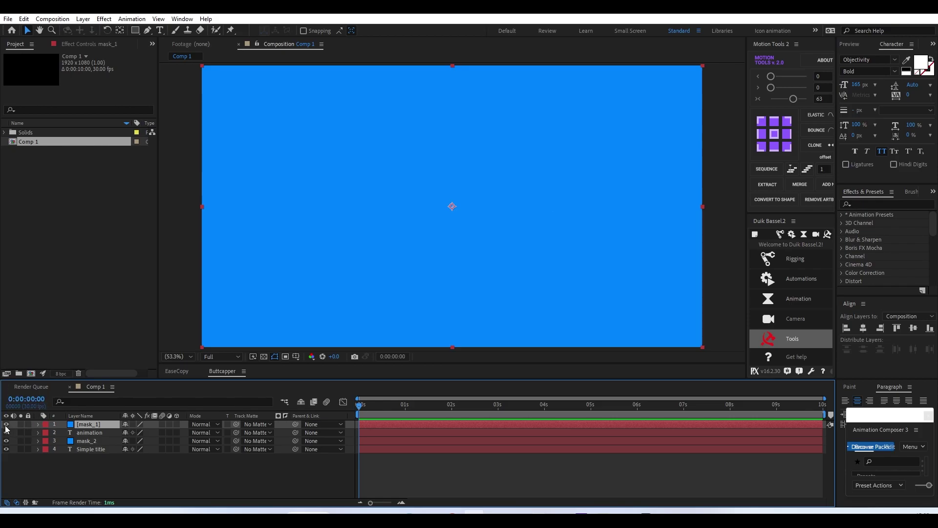
pyautogui.moveTo(6, 433); pyautogui.dragTo(6, 424)
pyautogui.click(97, 449)
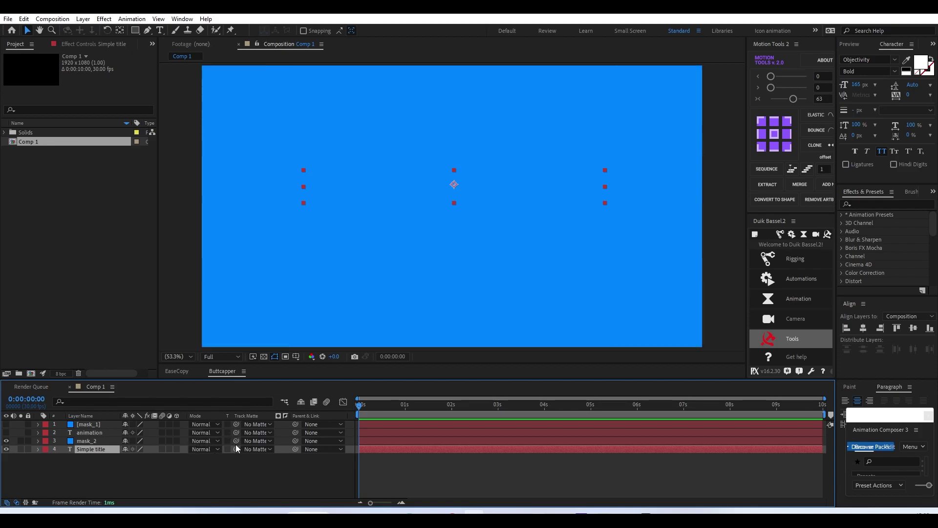
# Set mask_2 as the track matte of the Simple title layer.
pyautogui.click(16, 503)
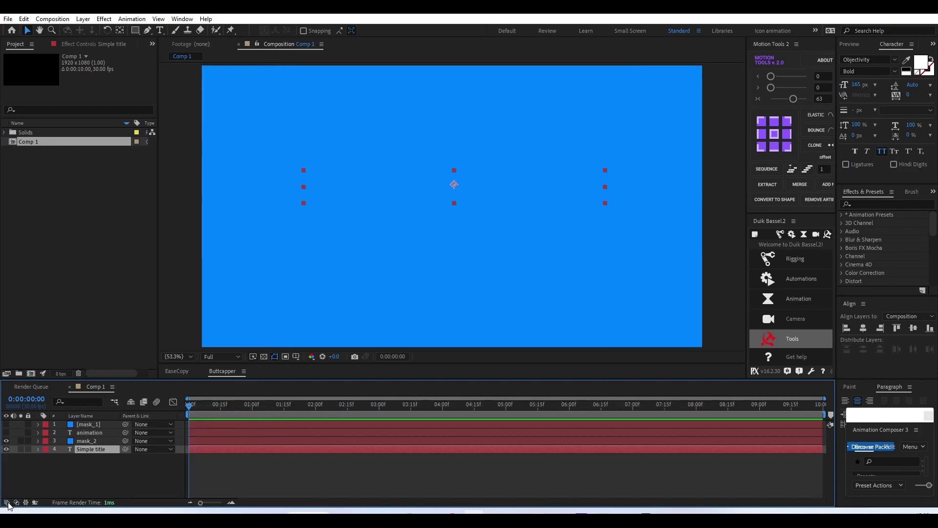
pyautogui.click(16, 502)
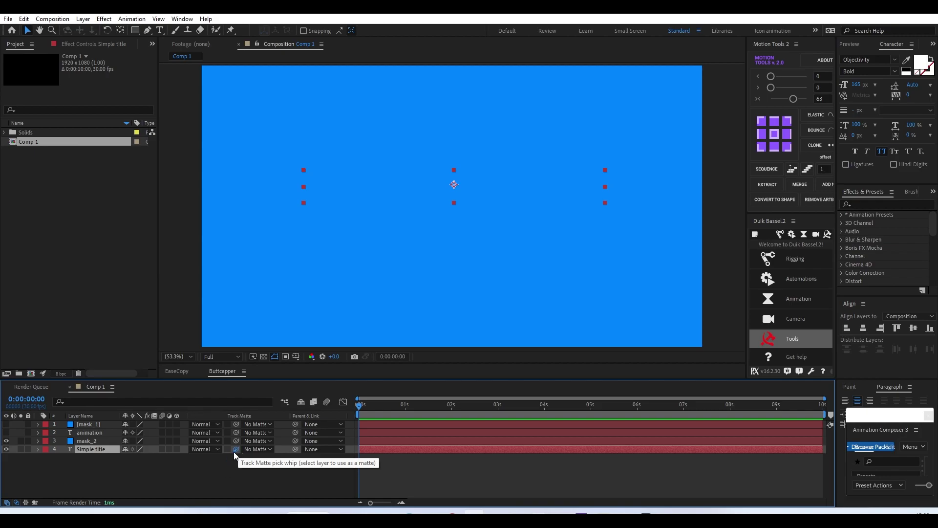
pyautogui.moveTo(234, 452); pyautogui.dragTo(95, 452)
pyautogui.moveTo(95, 451); pyautogui.dragTo(92, 440)
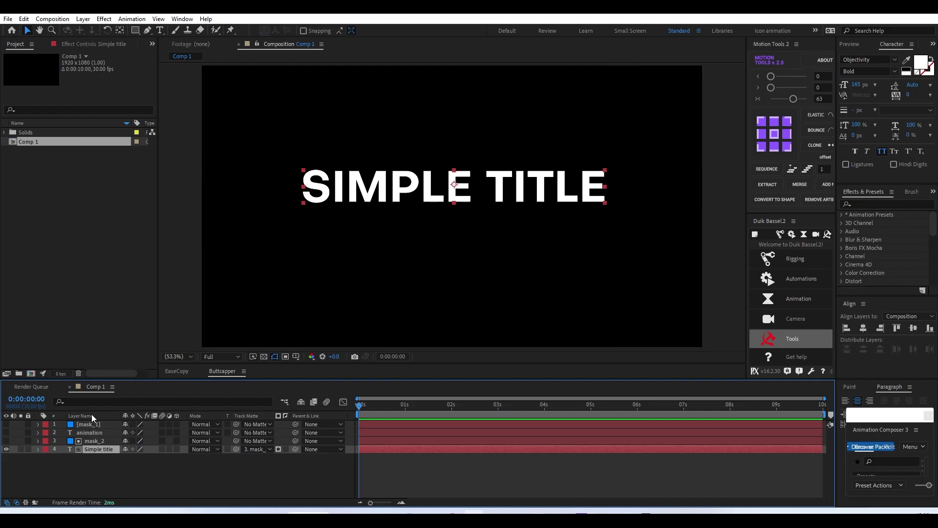
pyautogui.click(165, 459)
pyautogui.click(98, 441)
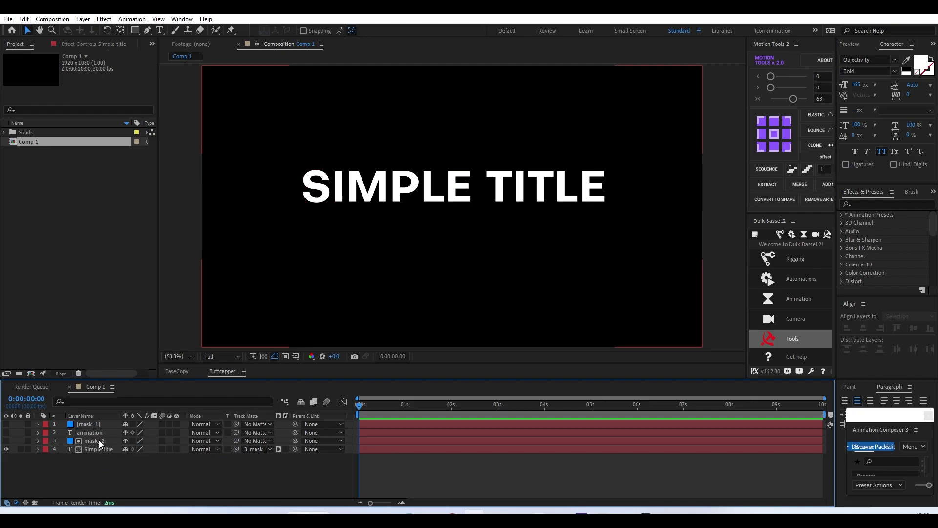
# Test-move mask_2 up and down to hide the title, re-centre it, and go to 1 s.
pyautogui.moveTo(462, 206)
pyautogui.mouseDown()
pyautogui.moveTo(587, 208)
pyautogui.moveTo(466, 354)
pyautogui.moveTo(469, 292)
pyautogui.moveTo(459, 330)
pyautogui.moveTo(461, 345)
pyautogui.moveTo(477, 210)
pyautogui.moveTo(478, 79)
pyautogui.moveTo(472, 110)
pyautogui.mouseUp()
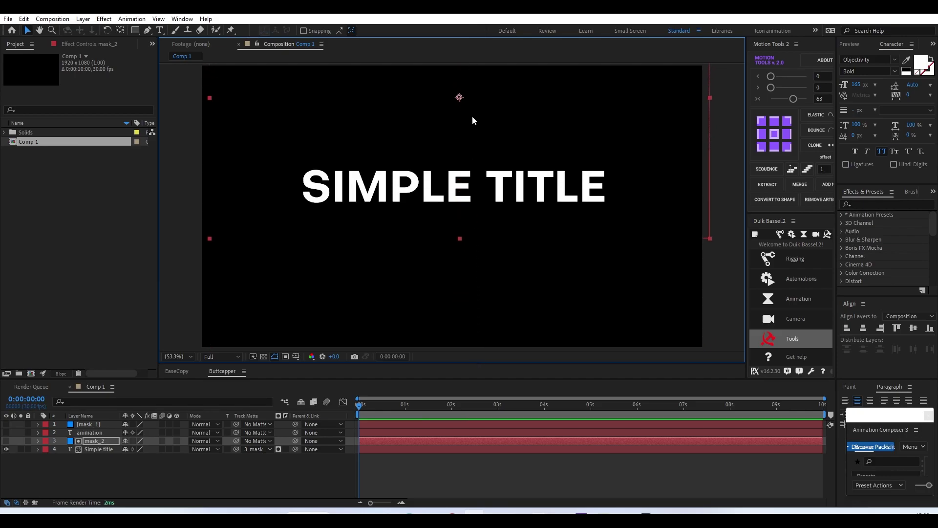
pyautogui.hotkey('ctrl', 'Home')
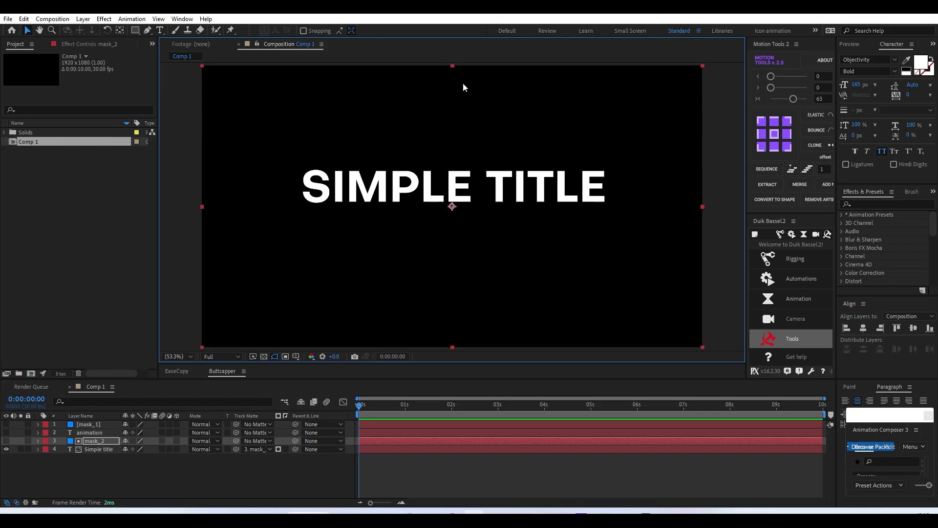
pyautogui.moveTo(463, 87)
pyautogui.mouseDown()
pyautogui.moveTo(464, 225)
pyautogui.moveTo(466, 111)
pyautogui.mouseUp()
pyautogui.hotkey('ctrl', 'Home')
pyautogui.moveTo(465, 288); pyautogui.dragTo(472, 94)
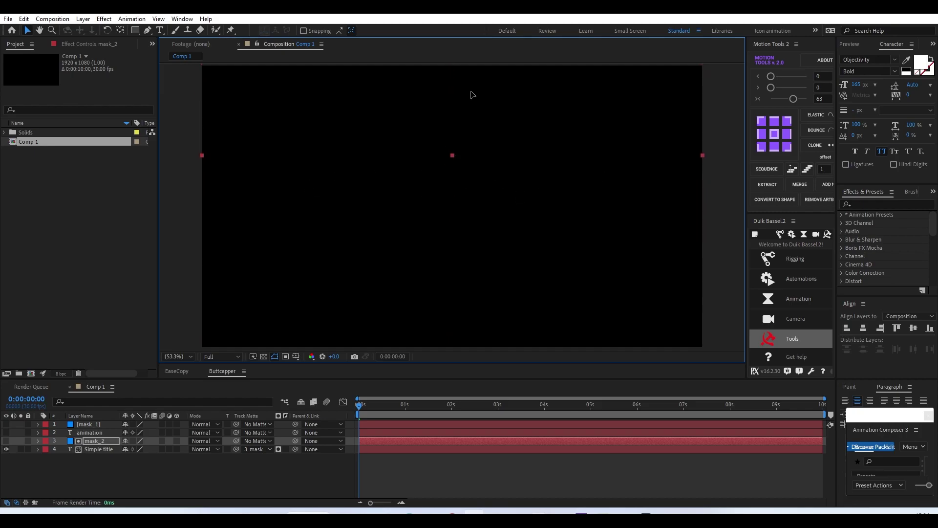
pyautogui.hotkey('ctrl', 'Home')
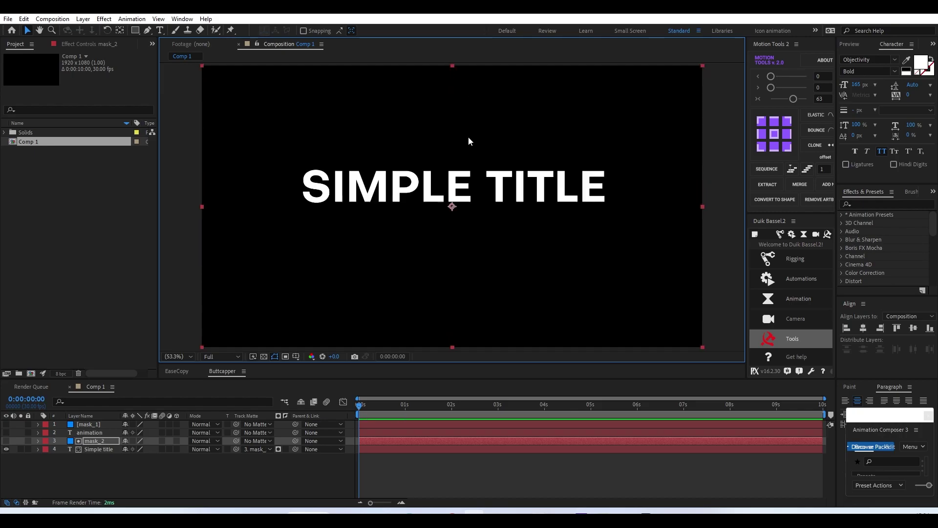
pyautogui.moveTo(468, 141); pyautogui.dragTo(468, 254)
pyautogui.hotkey('ctrl', 'Home')
pyautogui.moveTo(390, 406); pyautogui.dragTo(405, 406)
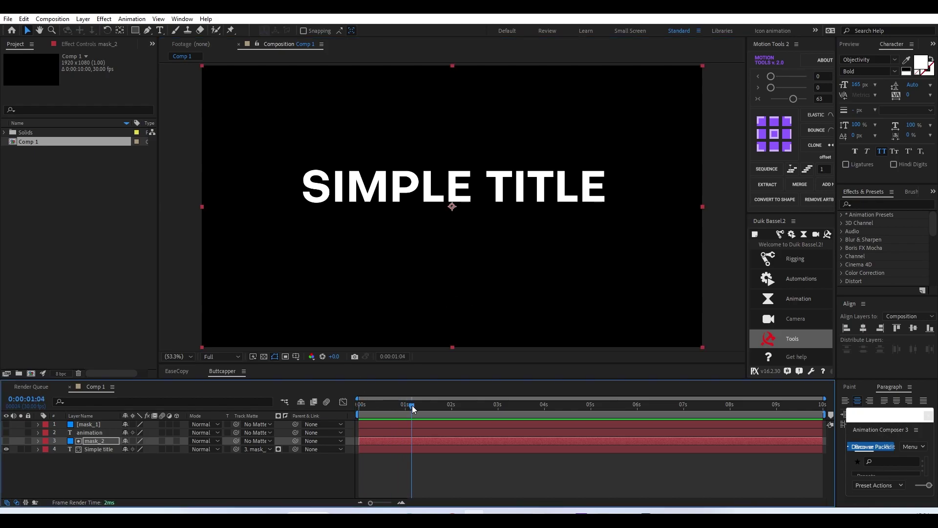
pyautogui.click(391, 443)
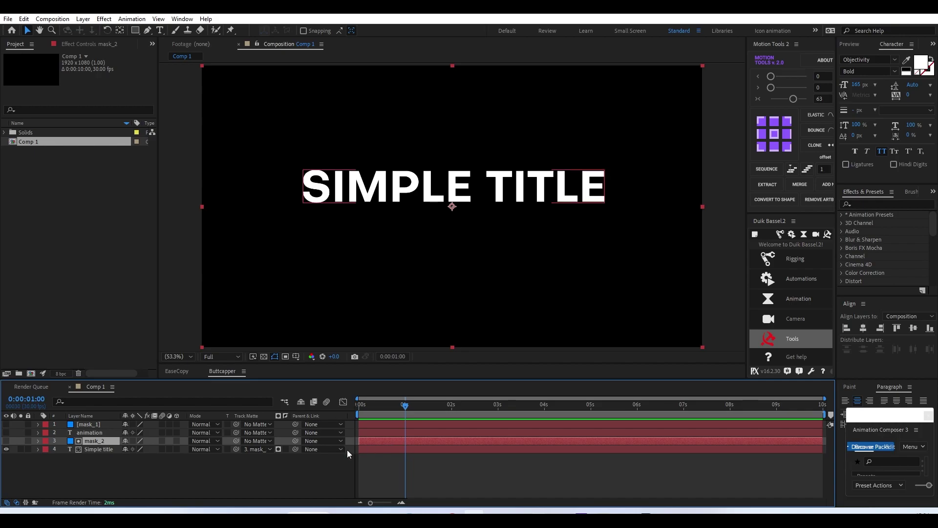
# Keyframe mask_2's Position from 960,1096 at 0 s to 960,540 at 1 s.
pyautogui.press('p')
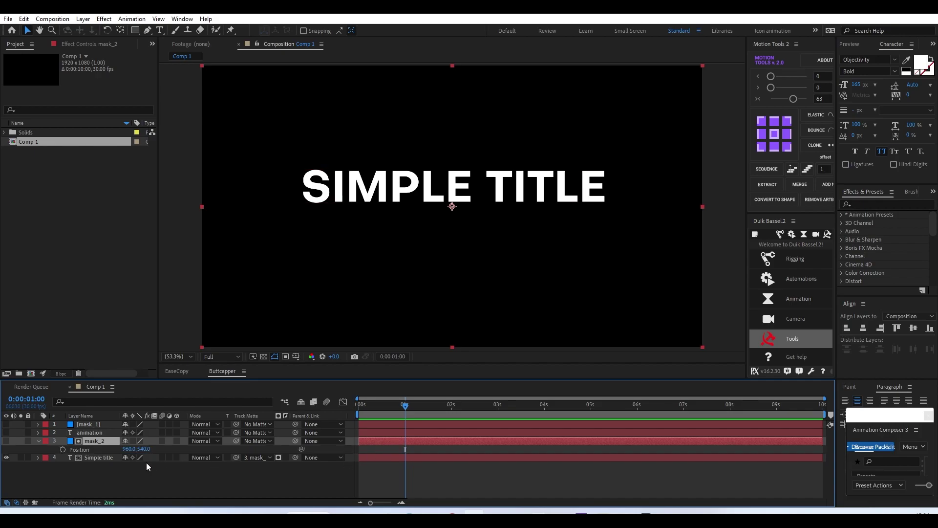
pyautogui.click(63, 449)
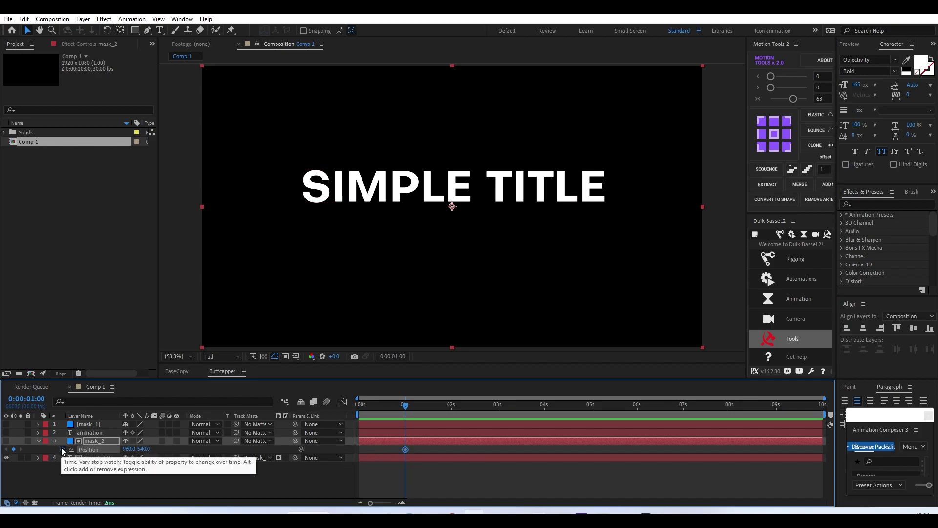
pyautogui.moveTo(402, 410); pyautogui.dragTo(357, 412)
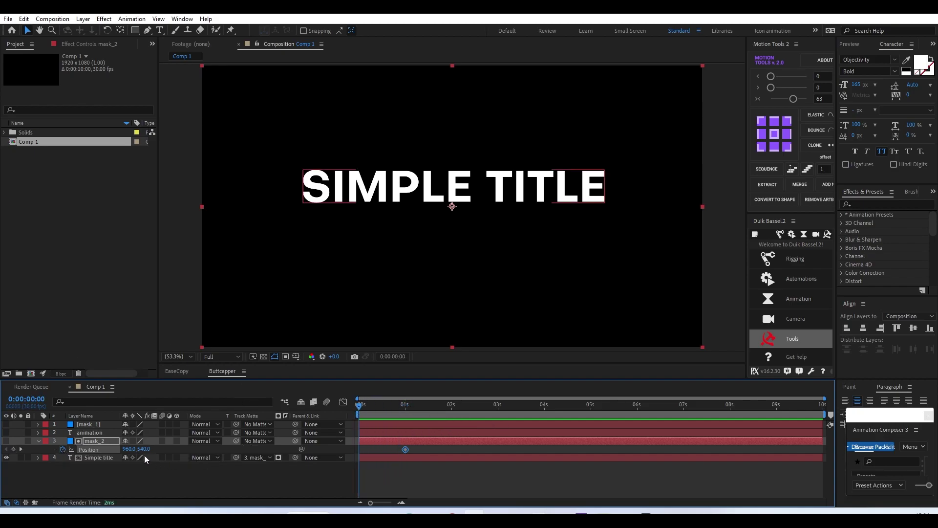
pyautogui.moveTo(143, 449); pyautogui.dragTo(366, 458)
pyautogui.moveTo(390, 460); pyautogui.dragTo(406, 461)
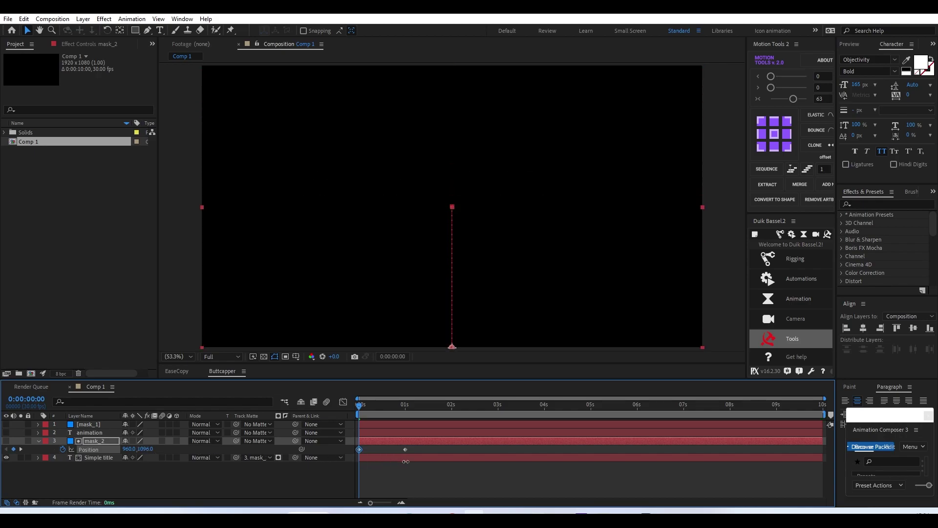
pyautogui.moveTo(363, 405)
pyautogui.mouseDown()
pyautogui.moveTo(385, 402)
pyautogui.moveTo(340, 418)
pyautogui.moveTo(375, 435)
pyautogui.mouseUp()
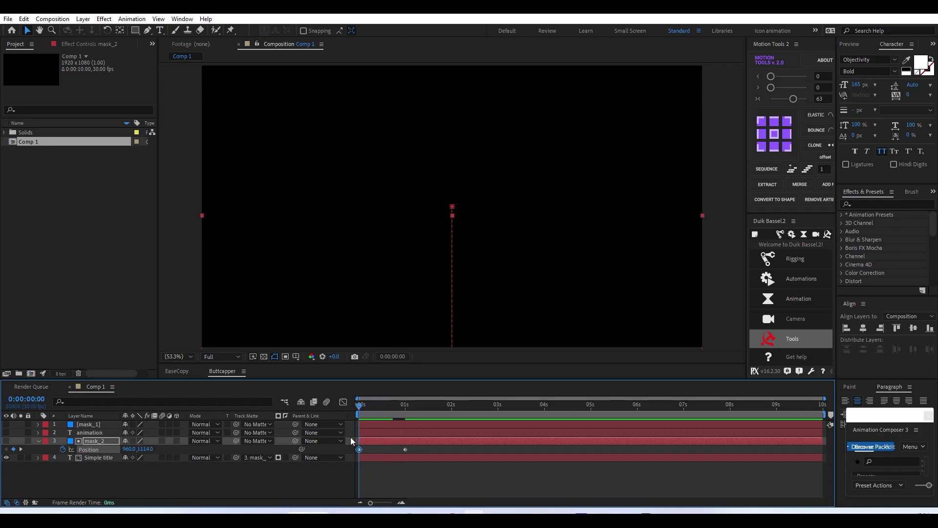
pyautogui.press('F2')
pyautogui.moveTo(383, 409)
pyautogui.mouseDown()
pyautogui.moveTo(354, 432)
pyautogui.moveTo(405, 423)
pyautogui.mouseUp()
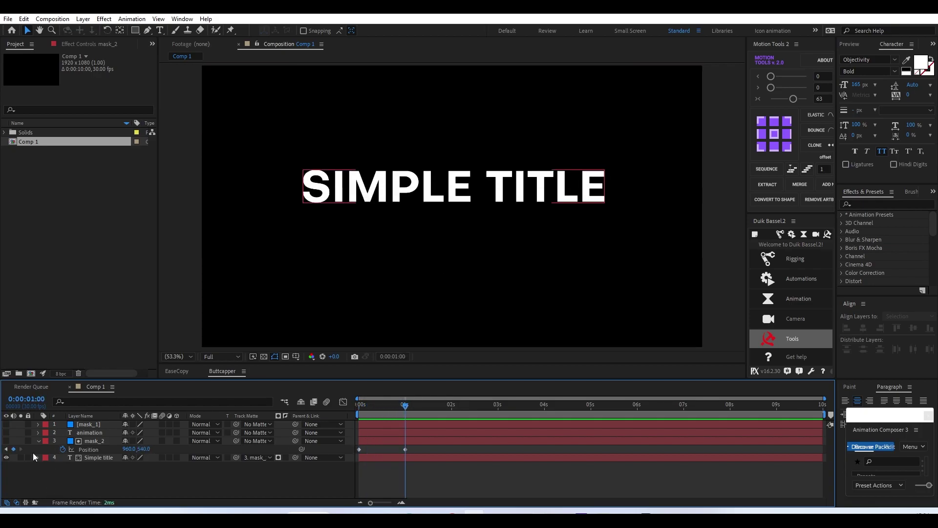
# Hide Simple title, show ANIMATION and mask_1, and set mask_1 as ANIMATION's track matte.
pyautogui.click(7, 457)
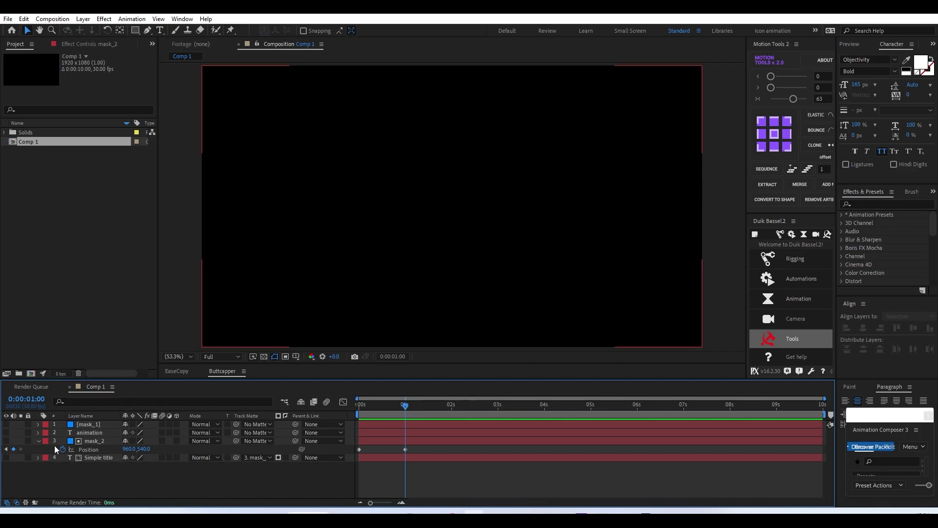
pyautogui.click(6, 433)
pyautogui.click(5, 424)
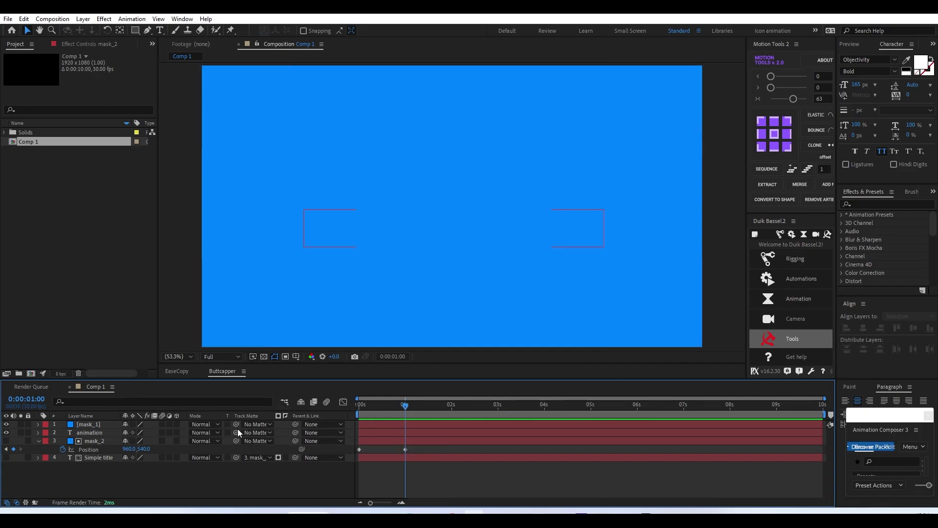
pyautogui.moveTo(237, 433)
pyautogui.mouseDown()
pyautogui.moveTo(107, 433)
pyautogui.moveTo(116, 442)
pyautogui.moveTo(87, 425)
pyautogui.mouseUp()
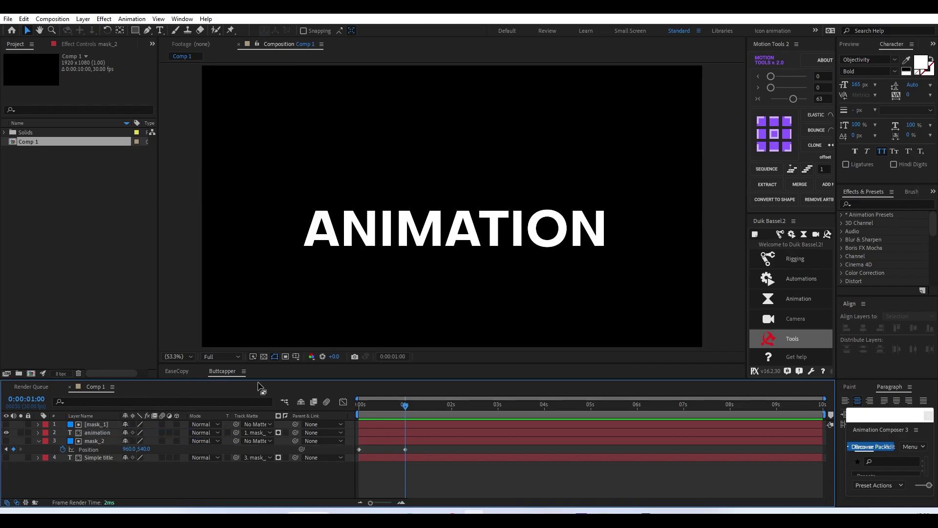
pyautogui.click(97, 426)
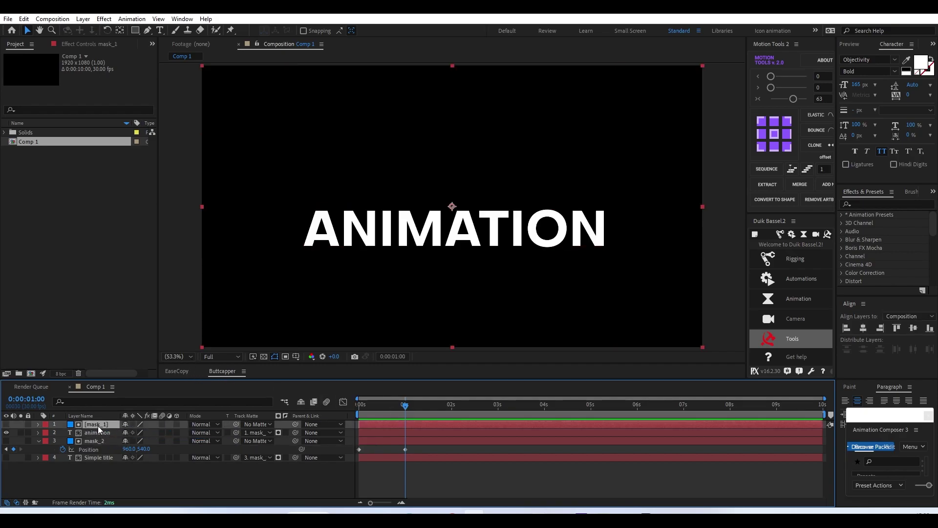
# Add a mask_1 Position keyframe at 1 s and raise it above the text at 0 s.
pyautogui.hotkey('alt', 'shift', 'p')
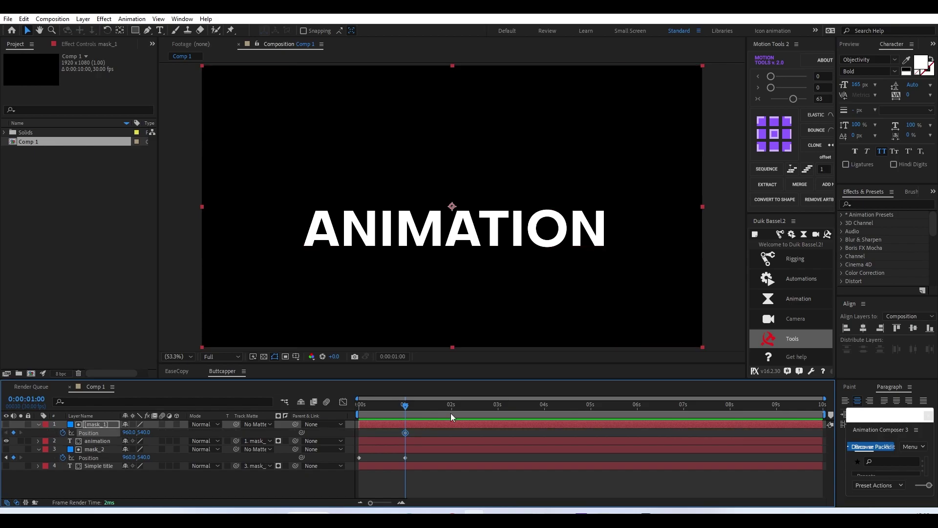
pyautogui.moveTo(387, 407); pyautogui.dragTo(353, 412)
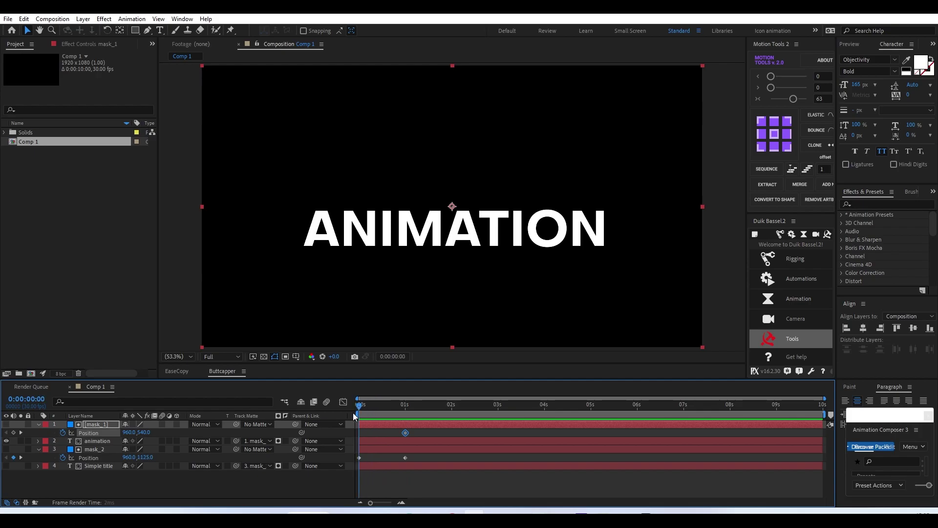
pyautogui.moveTo(144, 432); pyautogui.dragTo(7, 432)
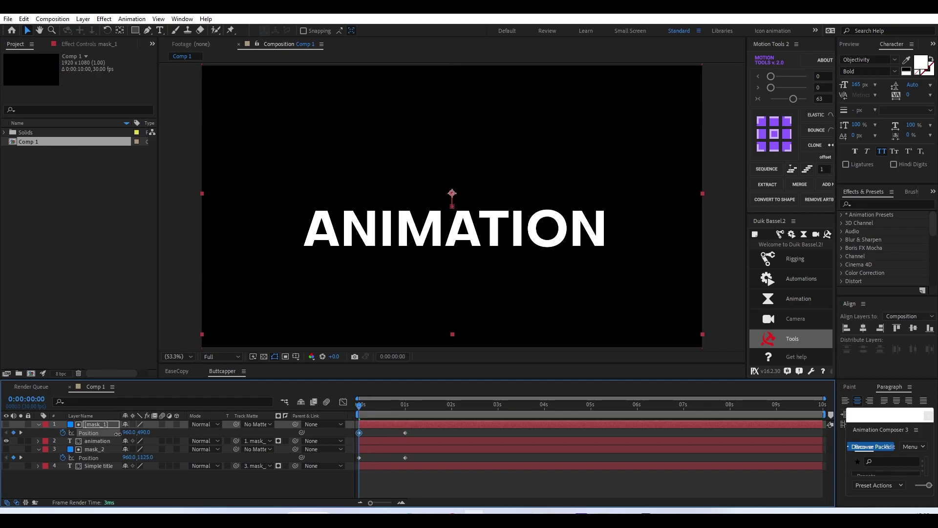
pyautogui.moveTo(143, 432)
pyautogui.mouseDown()
pyautogui.moveTo(113, 432)
pyautogui.moveTo(168, 449)
pyautogui.moveTo(408, 444)
pyautogui.moveTo(394, 480)
pyautogui.mouseUp()
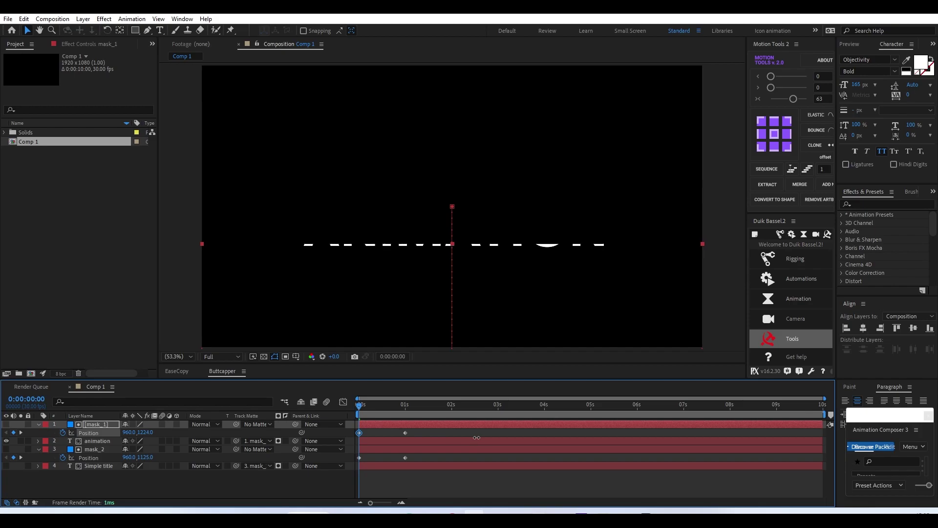
pyautogui.click(392, 488)
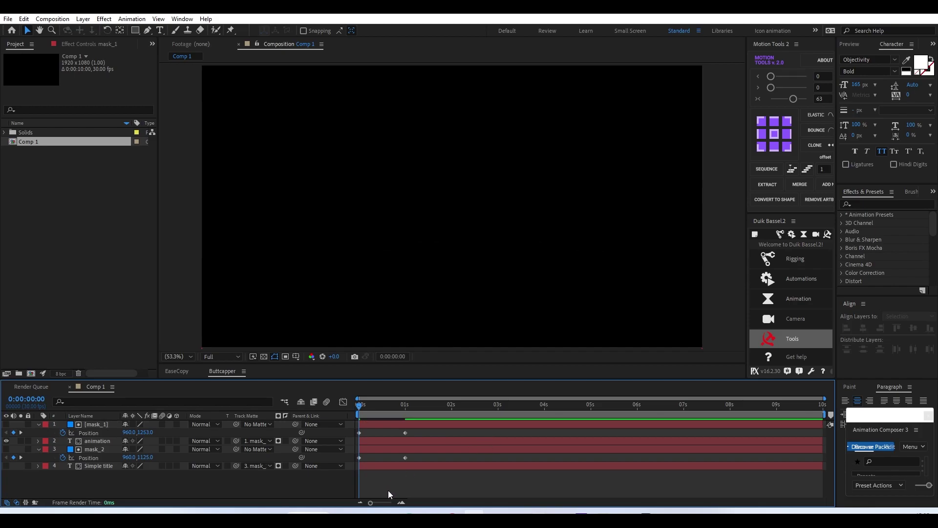
# Re-enable Simple title, preview the two-line reveal, and fine-tune mask_1's starting height.
pyautogui.click(6, 465)
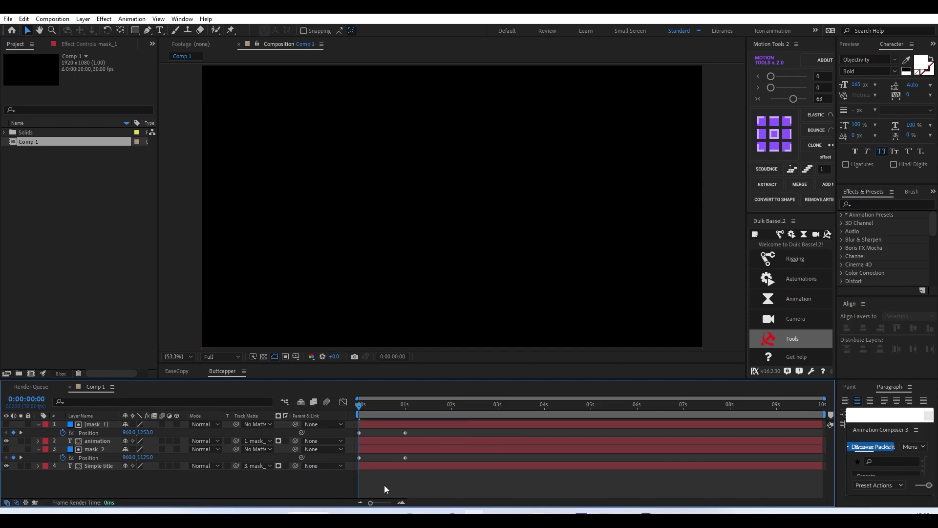
pyautogui.press('space')
pyautogui.moveTo(385, 404)
pyautogui.mouseDown()
pyautogui.moveTo(362, 421)
pyautogui.moveTo(374, 429)
pyautogui.mouseUp()
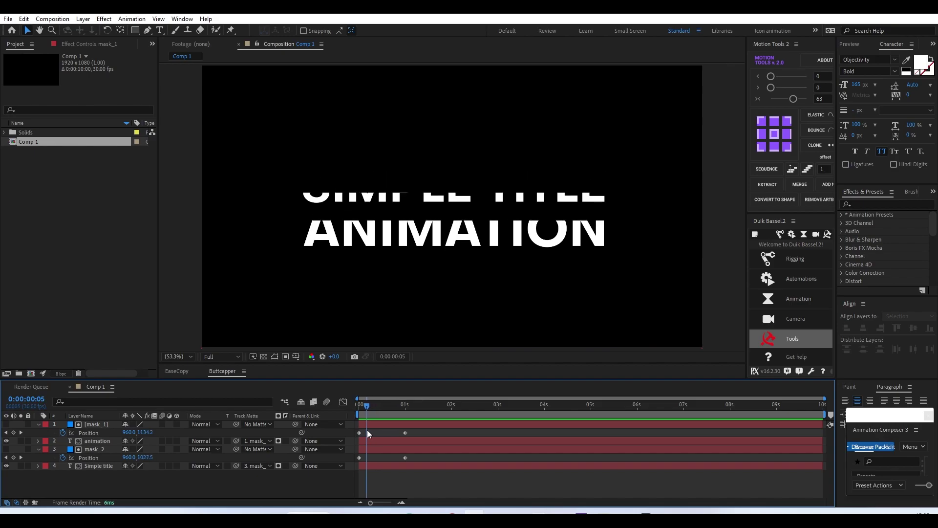
pyautogui.moveTo(374, 429); pyautogui.dragTo(360, 429)
pyautogui.moveTo(147, 432)
pyautogui.mouseDown()
pyautogui.moveTo(58, 432)
pyautogui.moveTo(159, 436)
pyautogui.moveTo(49, 432)
pyautogui.mouseUp()
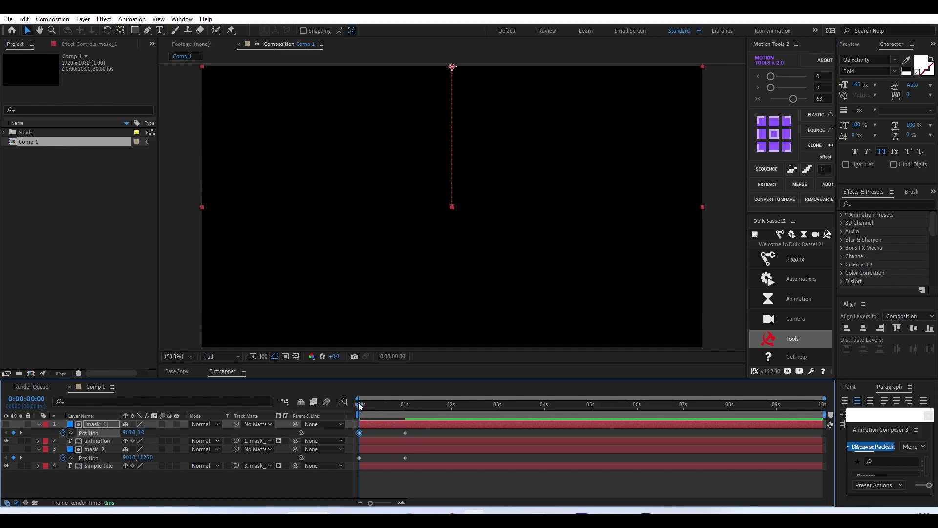
pyautogui.moveTo(360, 405)
pyautogui.mouseDown()
pyautogui.moveTo(390, 423)
pyautogui.moveTo(348, 424)
pyautogui.moveTo(401, 426)
pyautogui.moveTo(321, 420)
pyautogui.mouseUp()
pyautogui.press('v')
pyautogui.press('space')
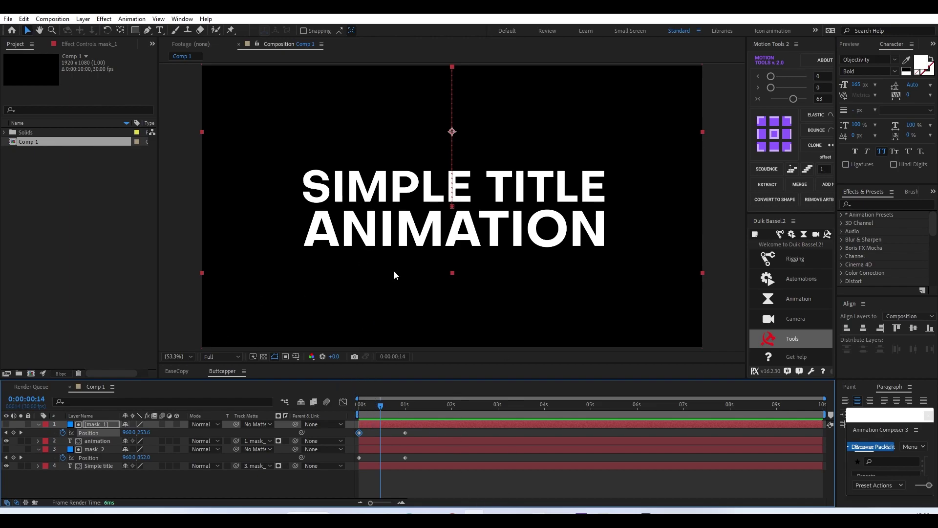
pyautogui.click(380, 441)
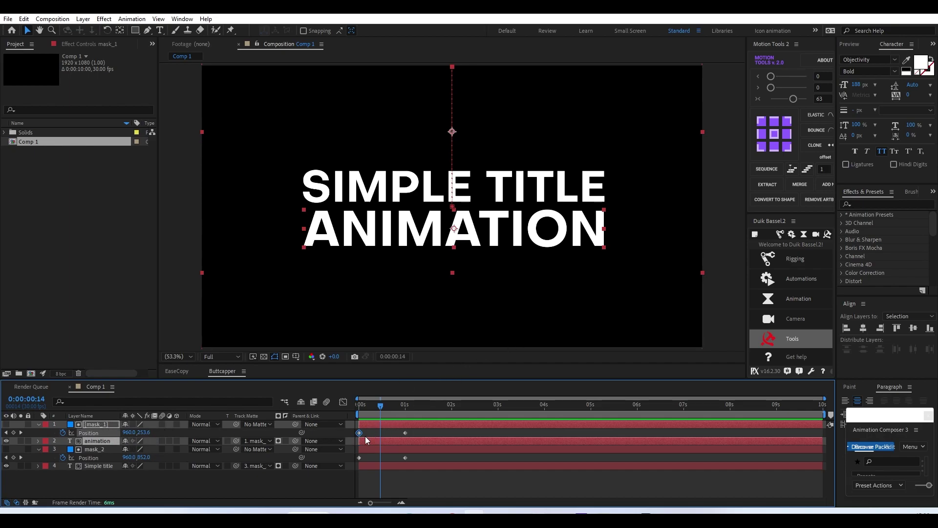
# Shift mask_1 and ANIMATION later to start around 0.8 s, then review from the start.
pyautogui.moveTo(375, 441); pyautogui.dragTo(411, 448)
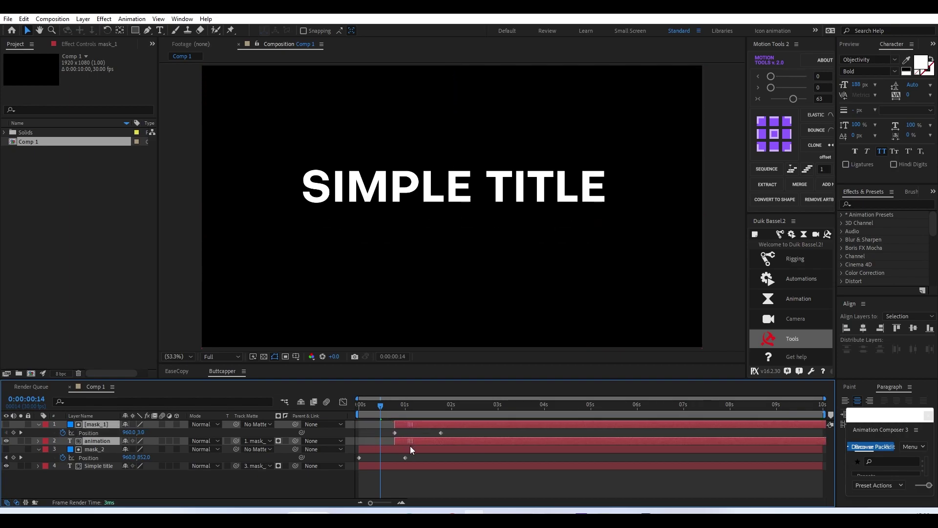
pyautogui.moveTo(383, 403); pyautogui.dragTo(327, 421)
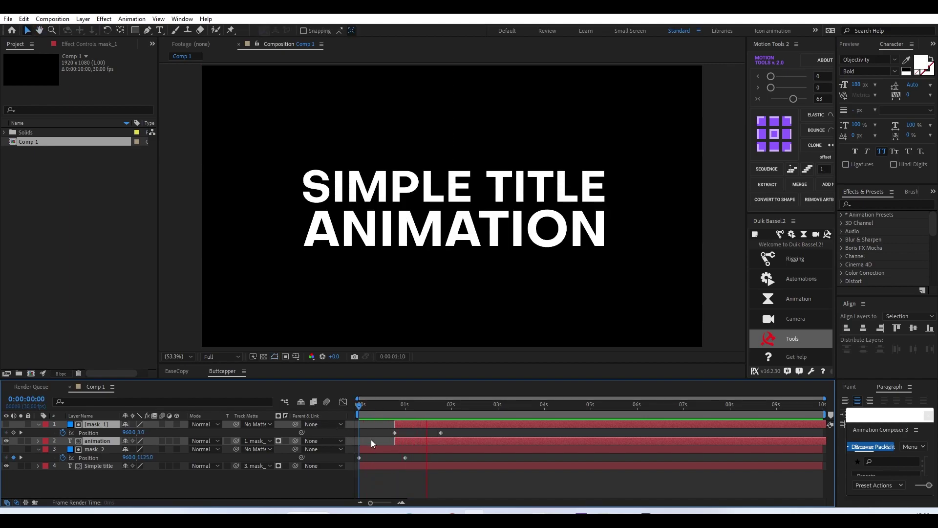
pyautogui.click(423, 480)
pyautogui.press('u')
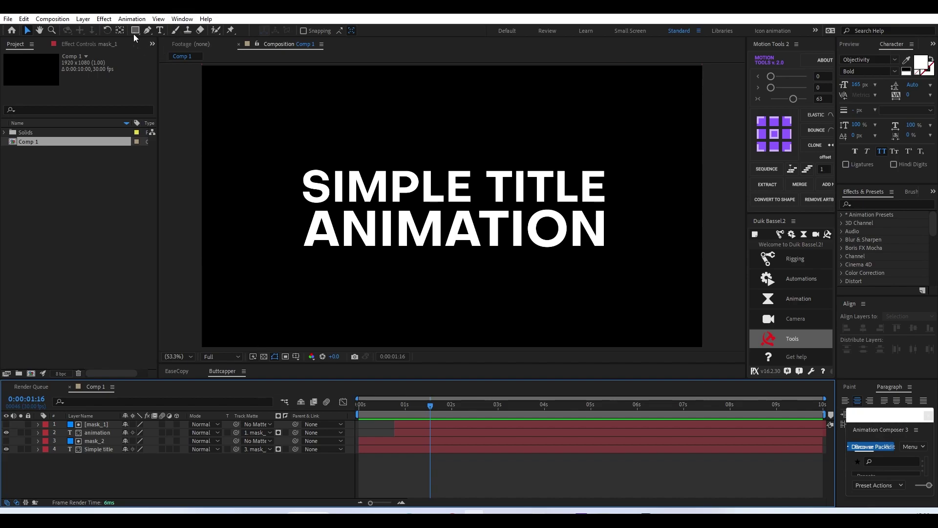
# Draw a full-frame rectangle shape with a magenta fill and no stroke.
pyautogui.moveTo(135, 30); pyautogui.dragTo(243, 43)
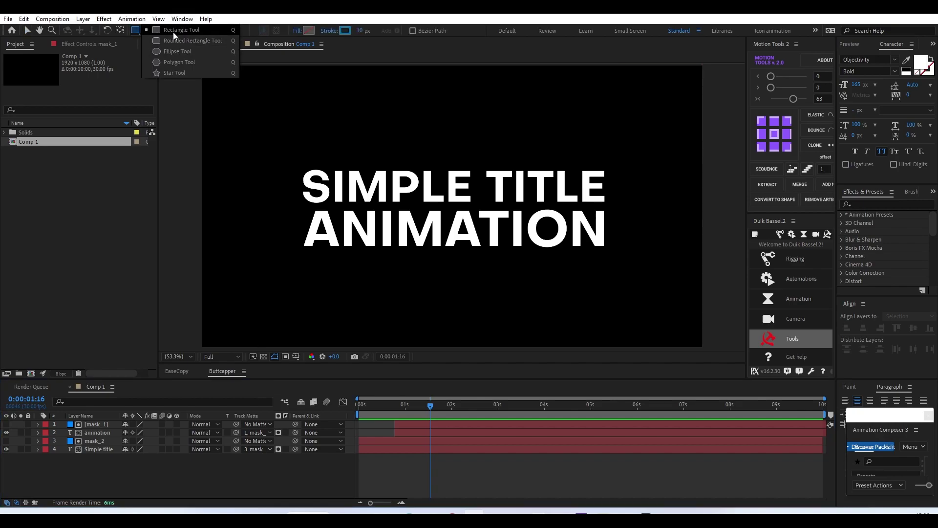
pyautogui.click(309, 31)
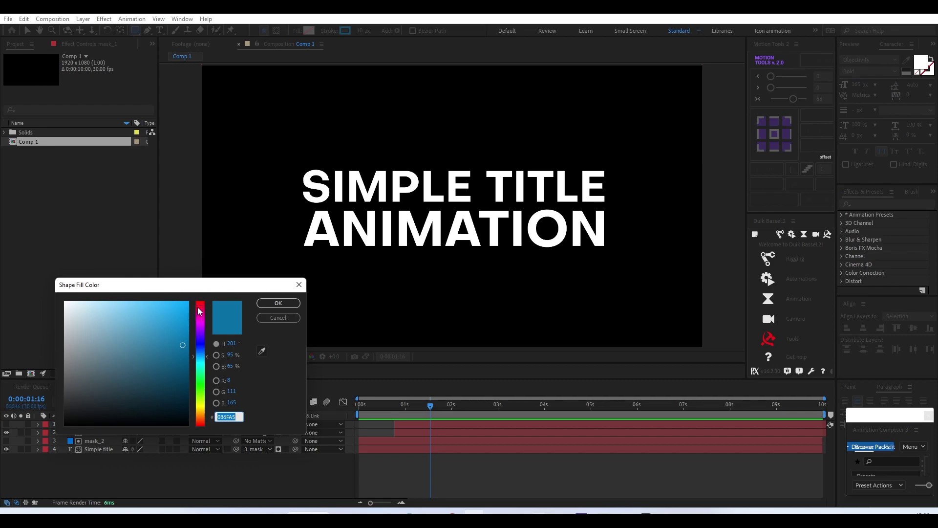
pyautogui.moveTo(198, 329); pyautogui.dragTo(184, 299)
pyautogui.click(278, 303)
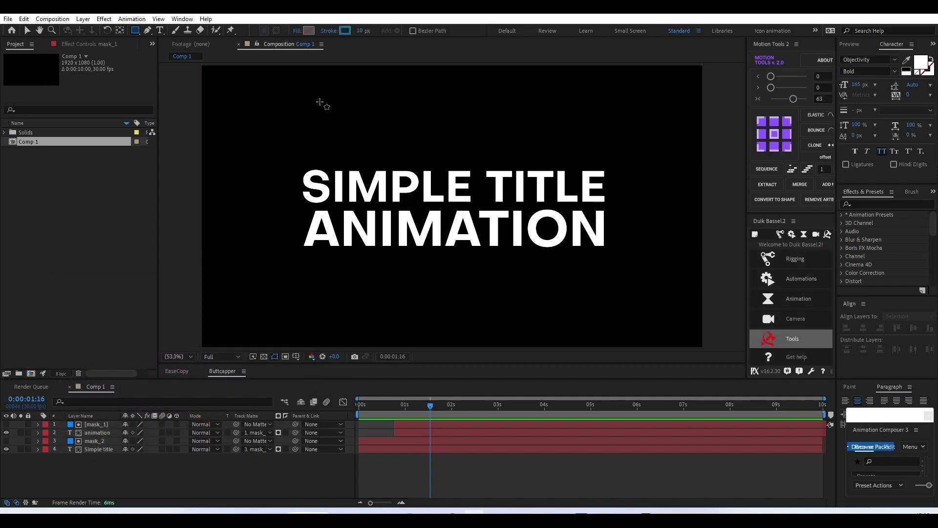
pyautogui.click(329, 31)
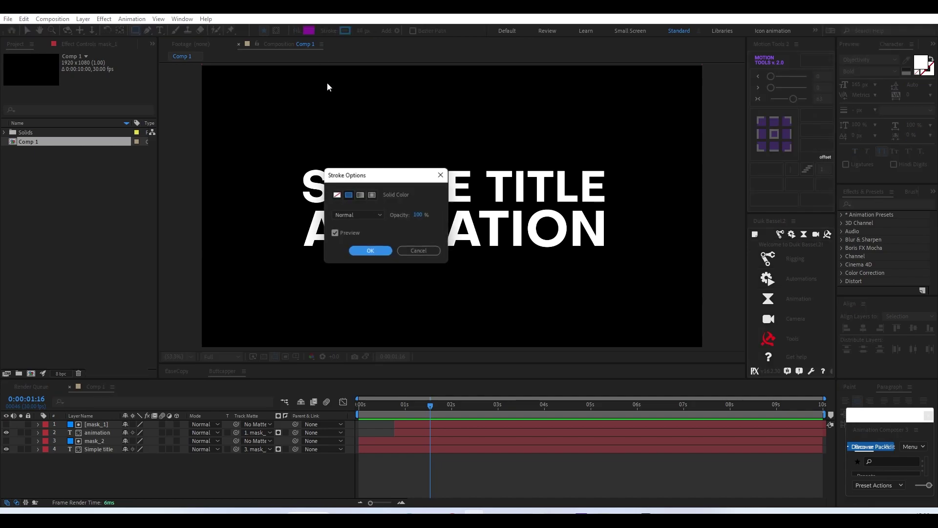
pyautogui.click(337, 194)
pyautogui.click(369, 250)
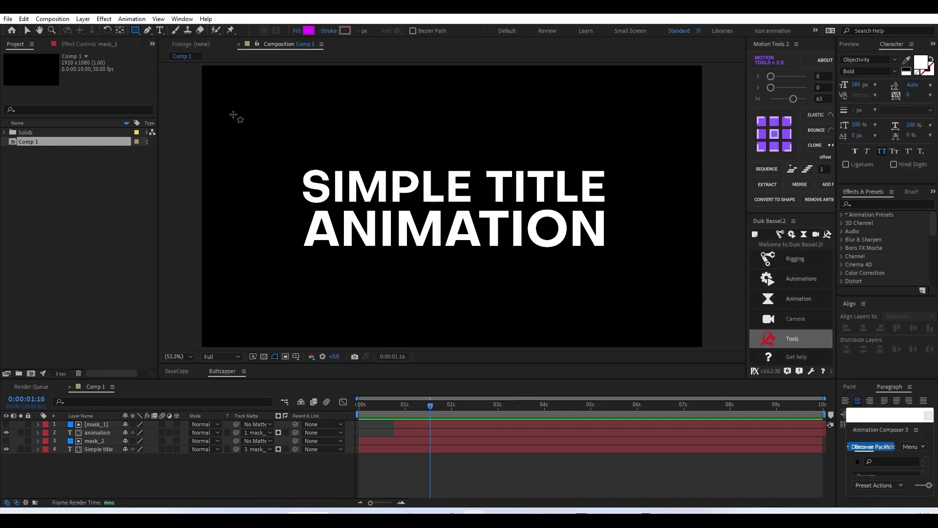
pyautogui.moveTo(200, 69); pyautogui.dragTo(706, 345)
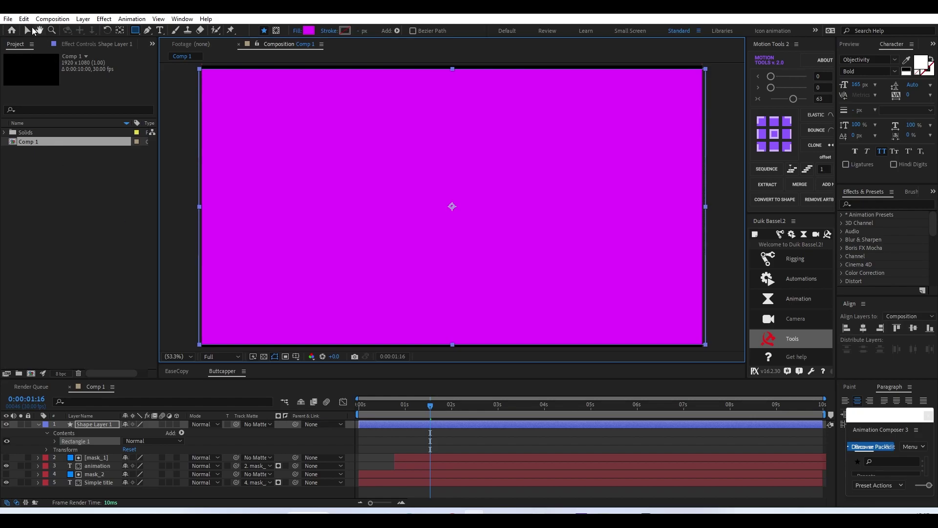
pyautogui.click(28, 30)
# Trim Shape Layer 1 to start around 1:27 and show only its Position property.
pyautogui.moveTo(399, 412); pyautogui.dragTo(392, 409)
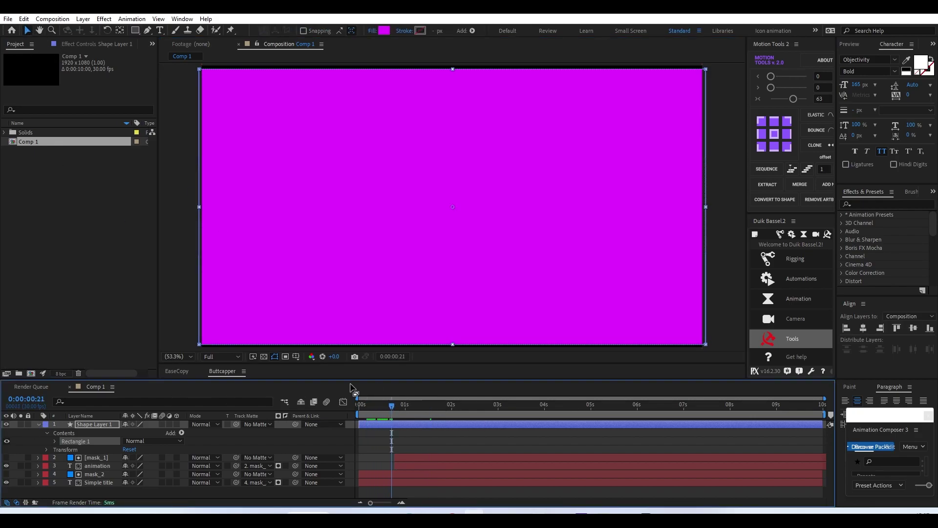
pyautogui.moveTo(392, 404)
pyautogui.mouseDown()
pyautogui.moveTo(429, 406)
pyautogui.moveTo(447, 418)
pyautogui.mouseUp()
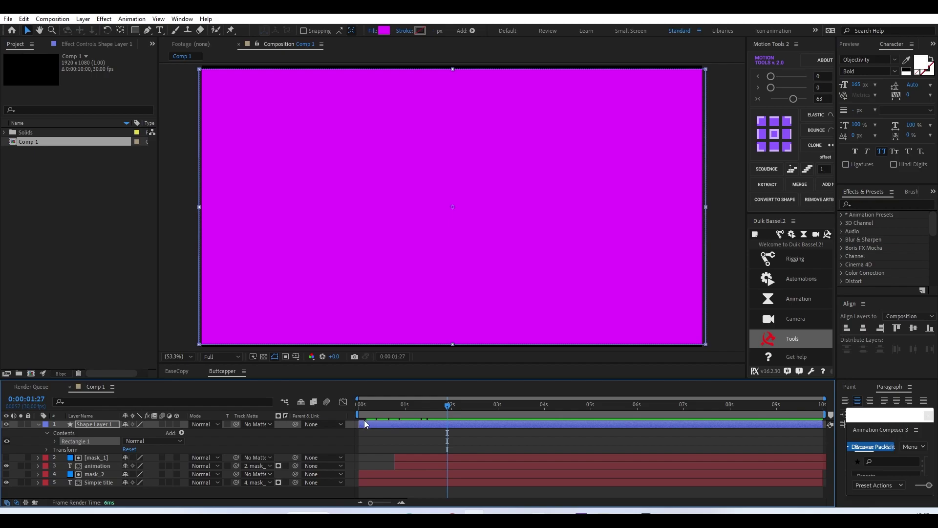
pyautogui.moveTo(365, 423); pyautogui.dragTo(416, 424)
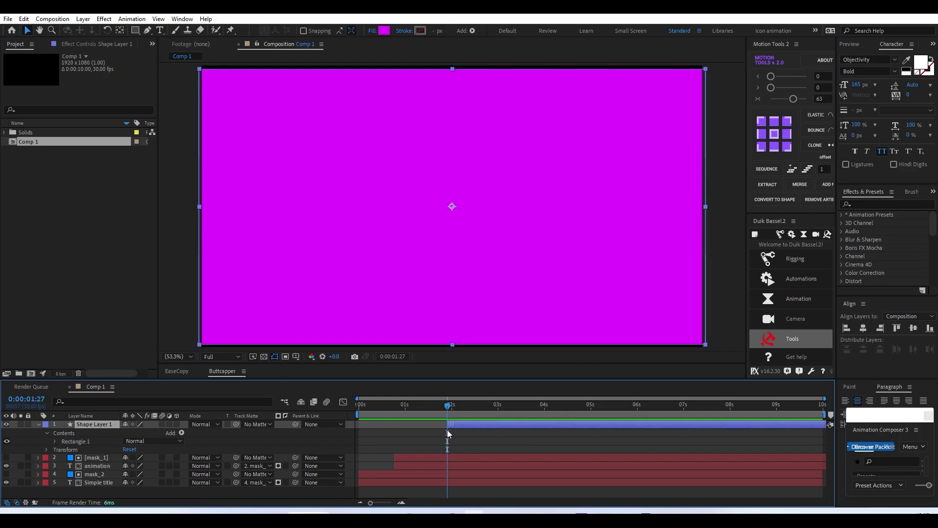
pyautogui.click(433, 405)
pyautogui.moveTo(433, 470); pyautogui.dragTo(446, 473)
pyautogui.click(37, 424)
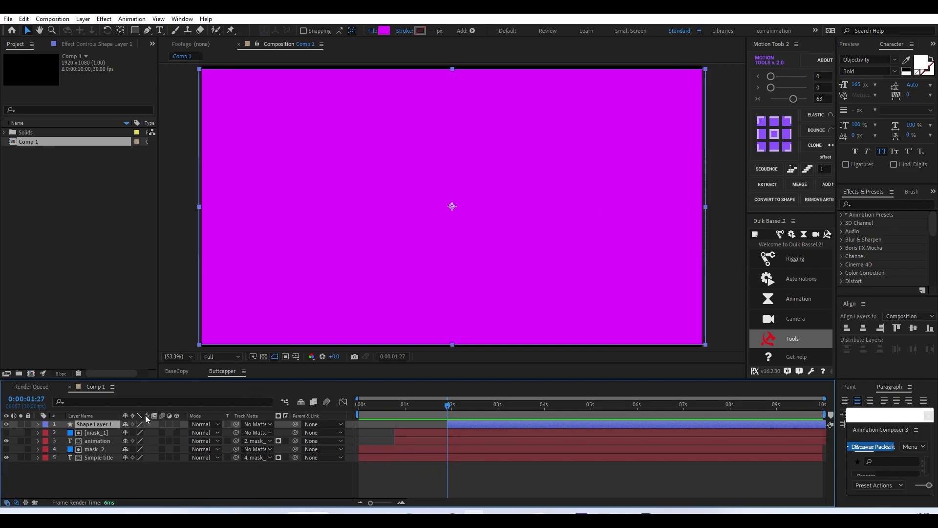
pyautogui.press('p')
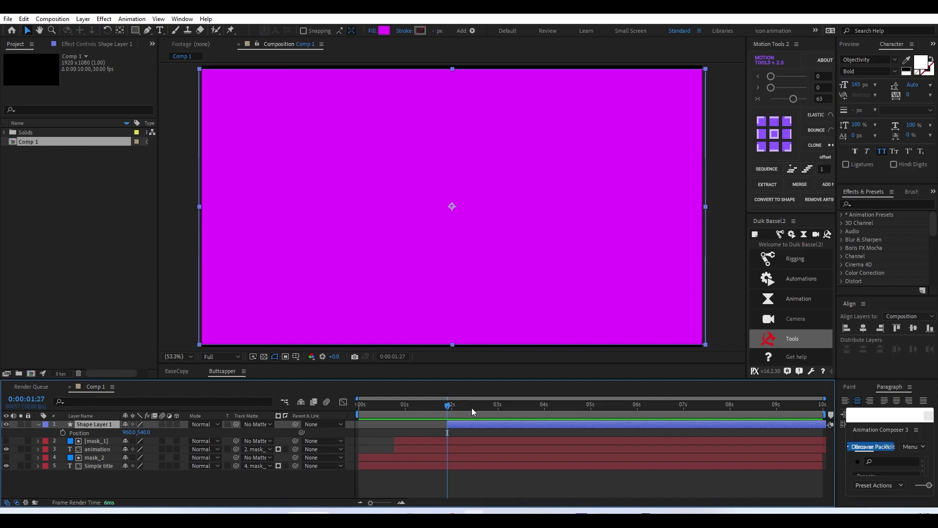
# Keyframe Position at 6:00, push the rectangle below frame at its start, and preview the rise.
pyautogui.moveTo(459, 407); pyautogui.dragTo(636, 423)
pyautogui.moveTo(637, 421); pyautogui.dragTo(637, 421)
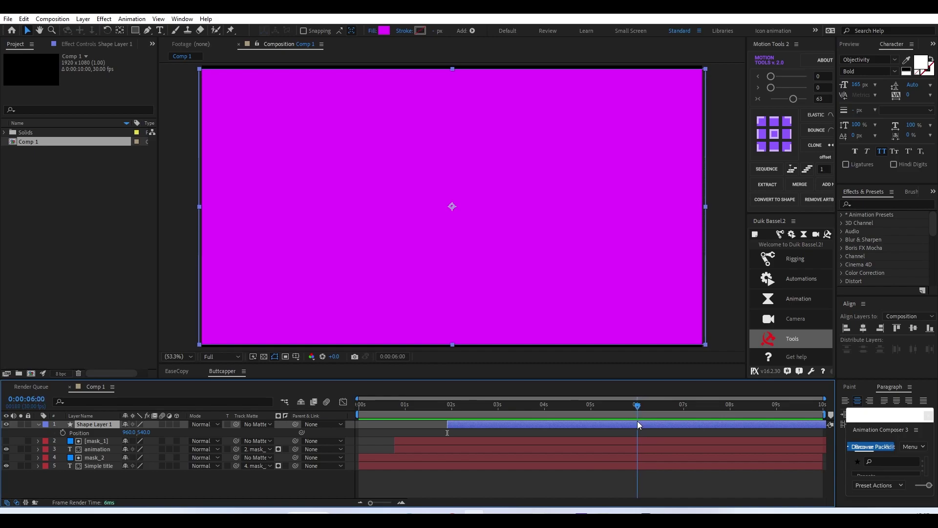
pyautogui.click(63, 433)
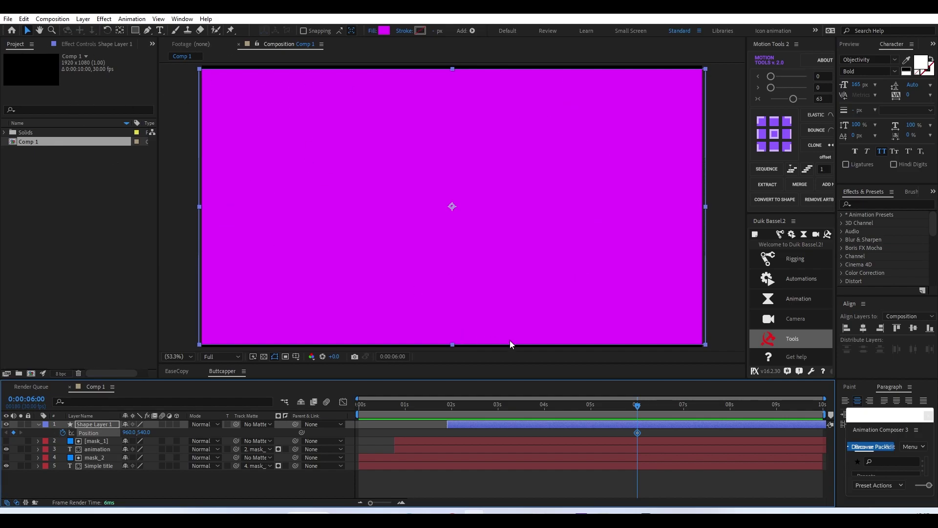
pyautogui.moveTo(514, 406); pyautogui.dragTo(449, 415)
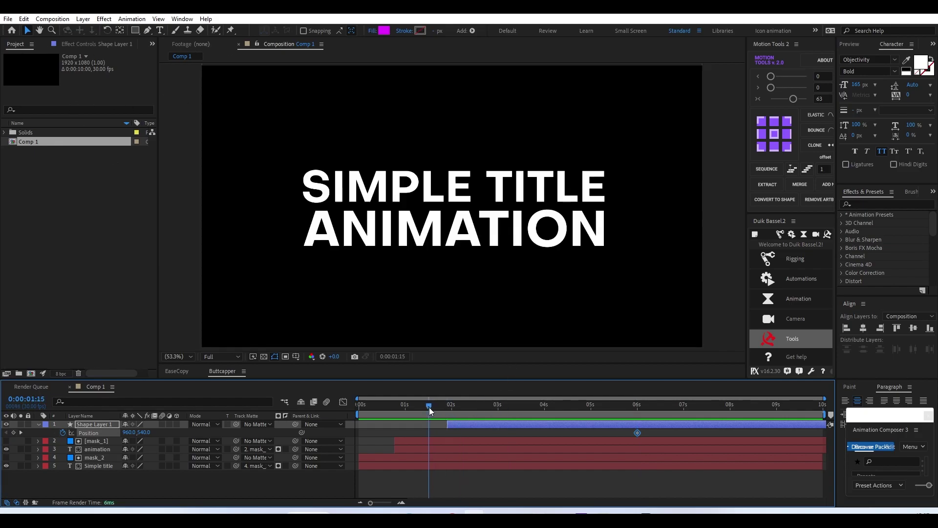
pyautogui.moveTo(144, 432)
pyautogui.mouseDown()
pyautogui.moveTo(692, 392)
pyautogui.moveTo(680, 392)
pyautogui.mouseUp()
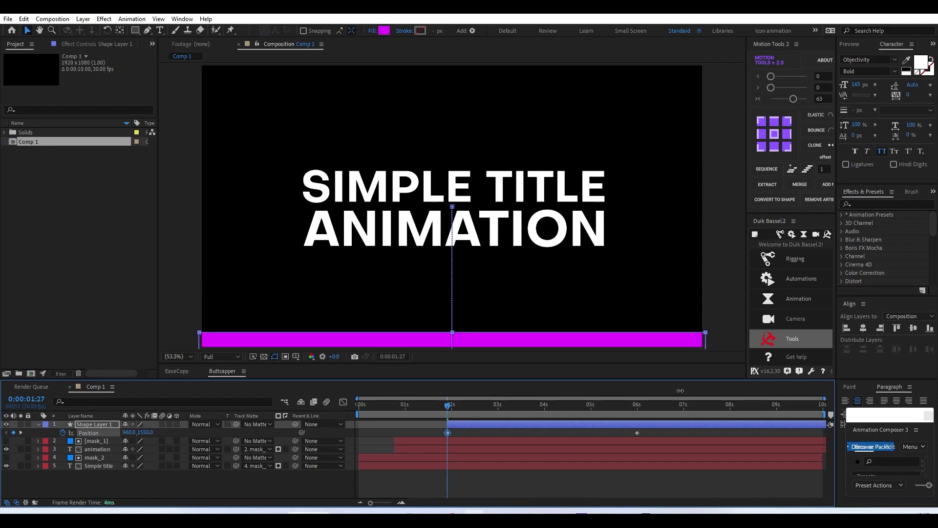
pyautogui.moveTo(431, 412)
pyautogui.mouseDown()
pyautogui.moveTo(512, 412)
pyautogui.moveTo(156, 433)
pyautogui.mouseUp()
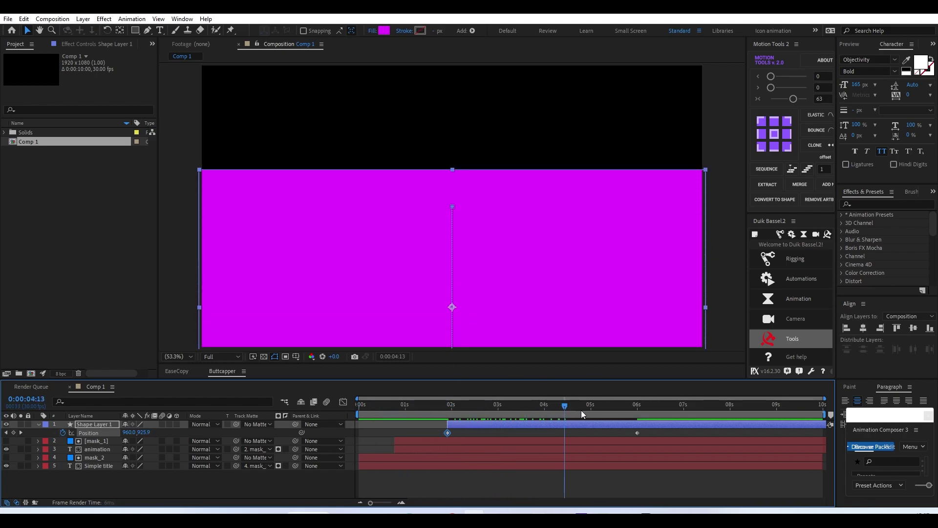
pyautogui.press('space')
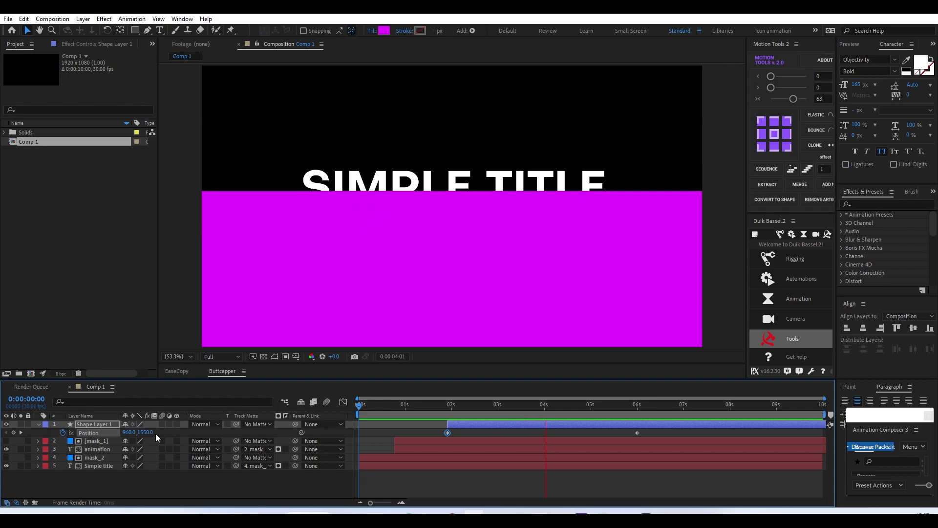
pyautogui.press('space')
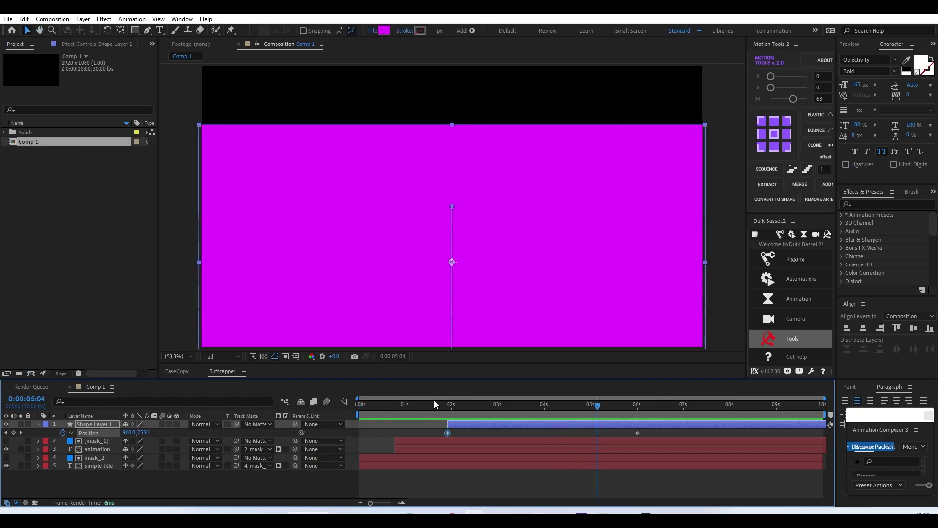
pyautogui.moveTo(434, 403); pyautogui.dragTo(491, 407)
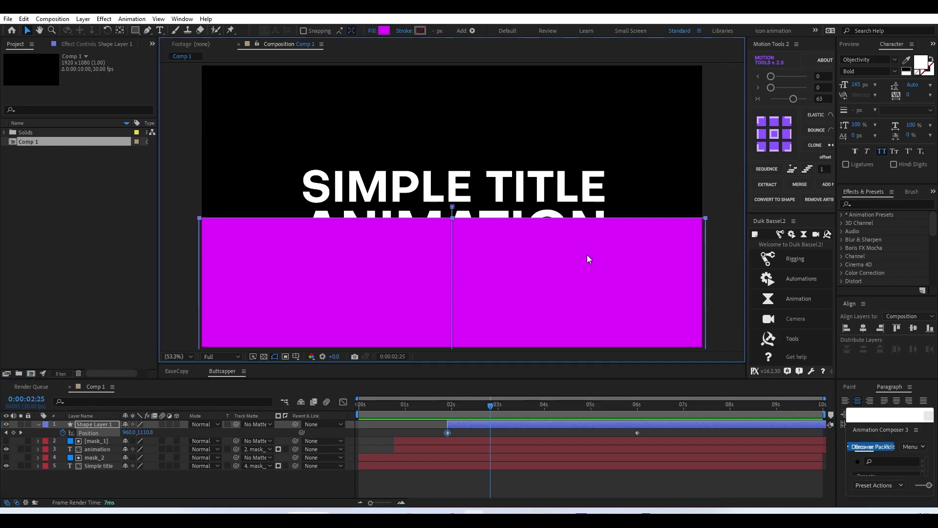
# Search 'wave' in Effects & Presets and apply Wave Warp to the magenta rectangle.
pyautogui.click(873, 204)
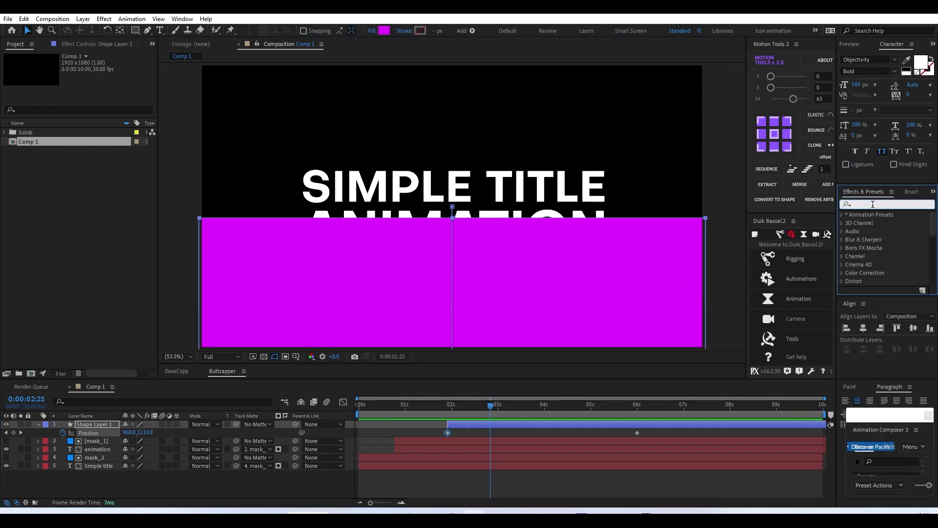
pyautogui.write('wave')
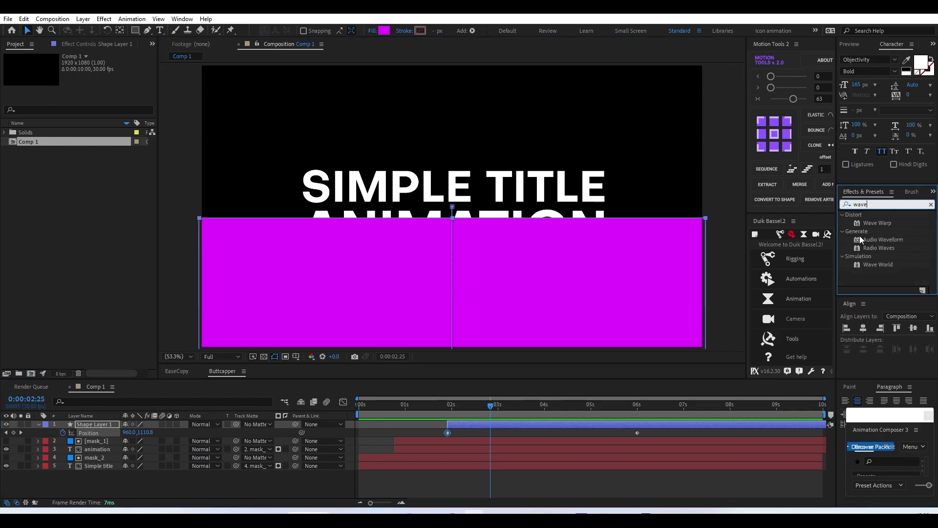
pyautogui.click(858, 223)
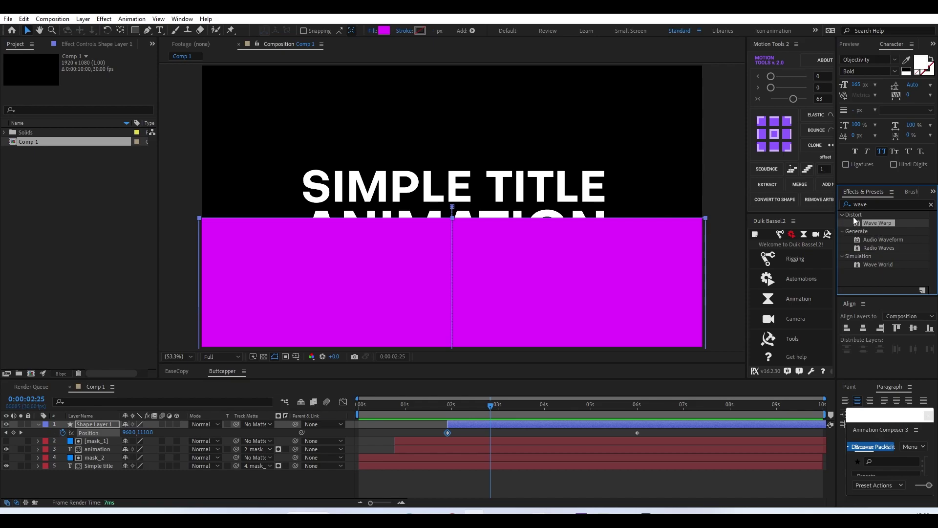
pyautogui.moveTo(875, 224); pyautogui.dragTo(594, 286)
pyautogui.moveTo(509, 298); pyautogui.dragTo(508, 296)
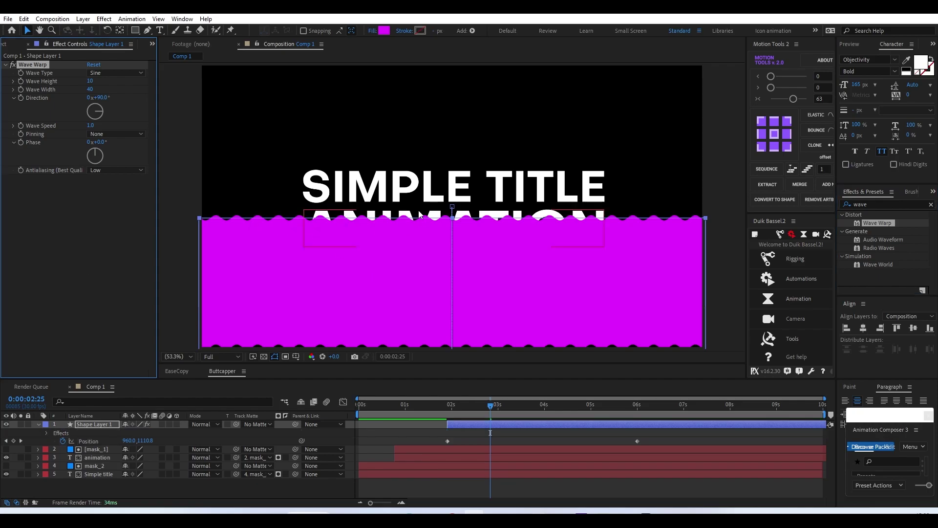
# Set Wave Height 14, Wave Width 203 and Wave Speed 2, then preview from the start.
pyautogui.moveTo(90, 81)
pyautogui.mouseDown()
pyautogui.moveTo(112, 81)
pyautogui.moveTo(122, 98)
pyautogui.moveTo(122, 84)
pyautogui.mouseUp()
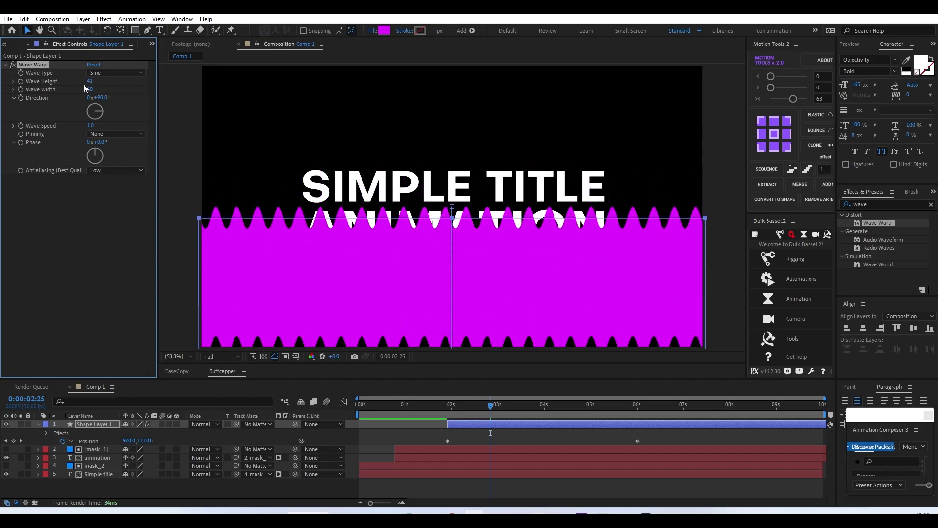
pyautogui.moveTo(83, 84); pyautogui.dragTo(76, 86)
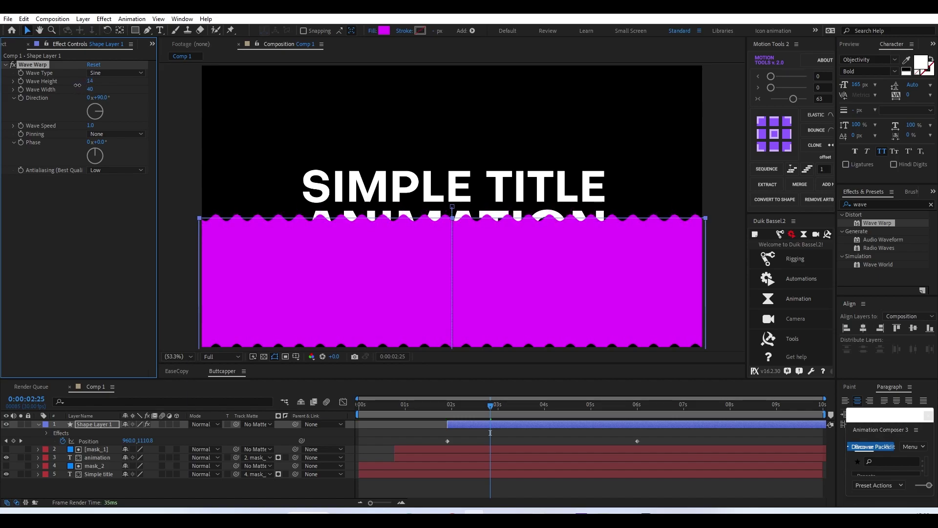
pyautogui.moveTo(91, 89); pyautogui.dragTo(936, 135)
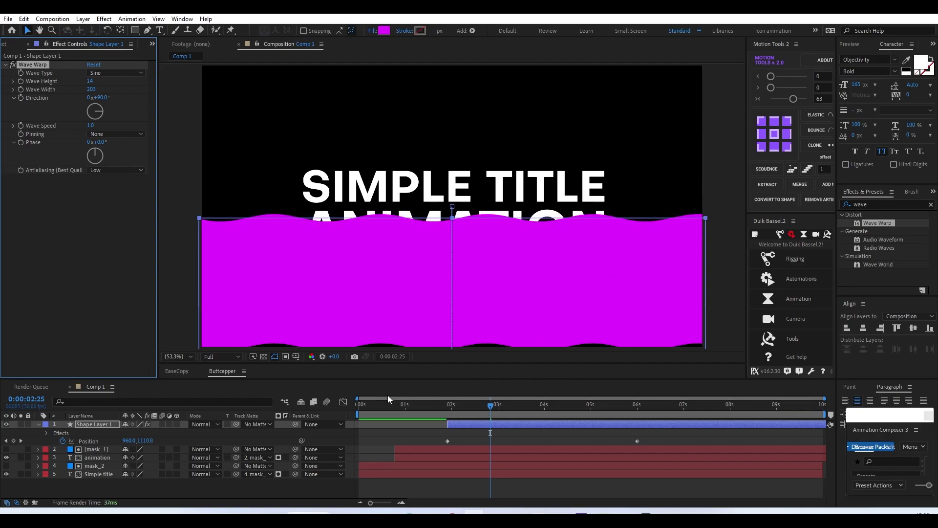
pyautogui.moveTo(430, 405)
pyautogui.mouseDown()
pyautogui.moveTo(508, 411)
pyautogui.moveTo(430, 394)
pyautogui.moveTo(480, 396)
pyautogui.moveTo(445, 403)
pyautogui.moveTo(457, 406)
pyautogui.mouseUp()
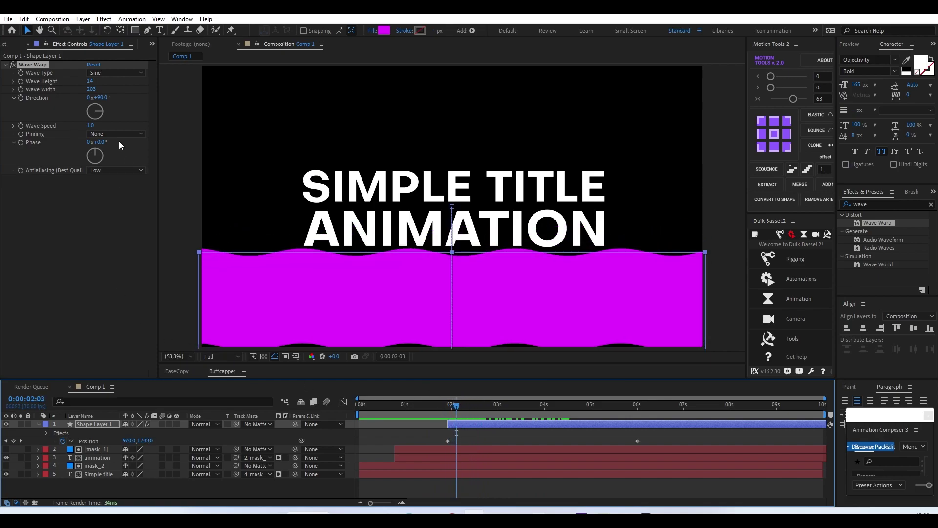
pyautogui.click(91, 125)
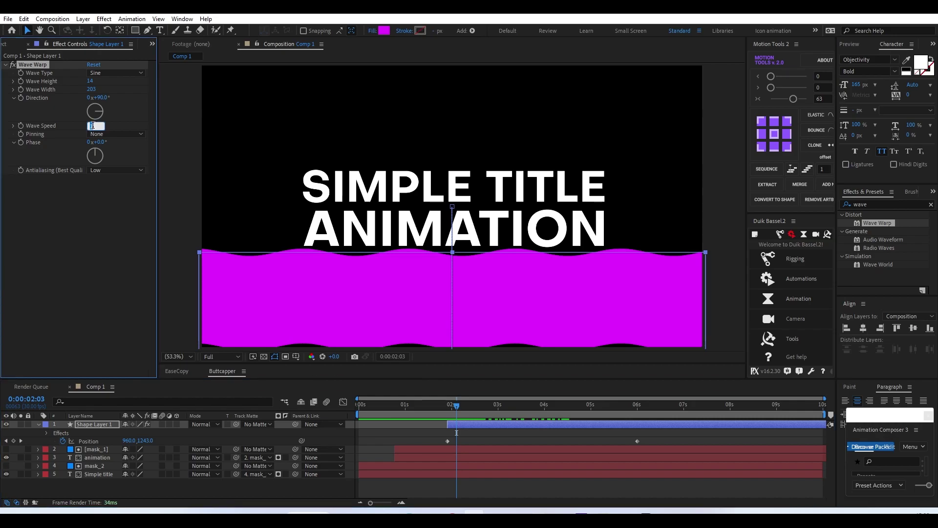
pyautogui.write('2')
pyautogui.press('Return')
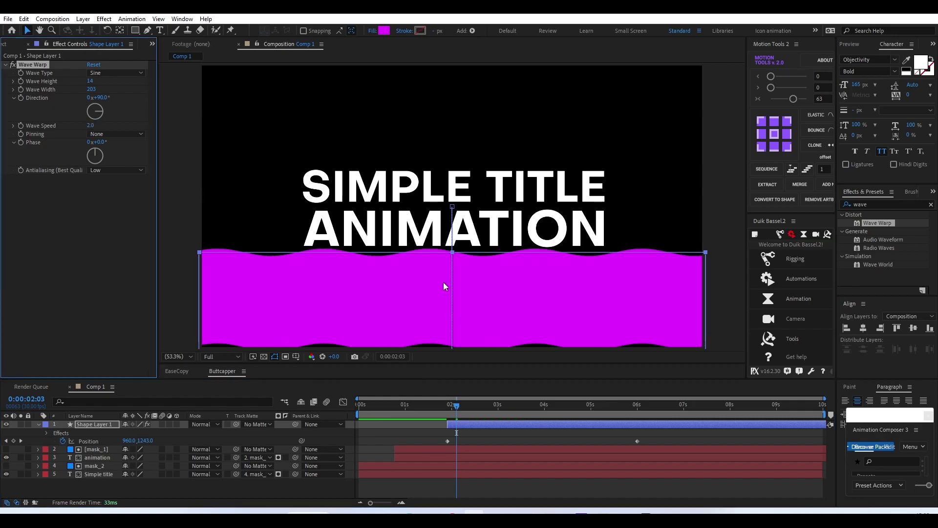
pyautogui.press('Home')
pyautogui.press('space')
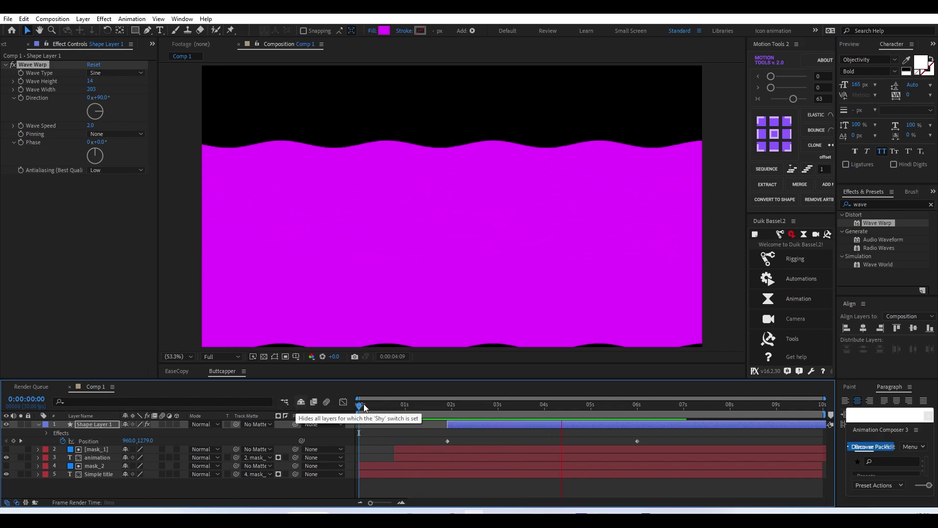
# Rename Shape Layer 1 to 'wave layer'.
pyautogui.press('space')
pyautogui.moveTo(452, 407); pyautogui.dragTo(498, 406)
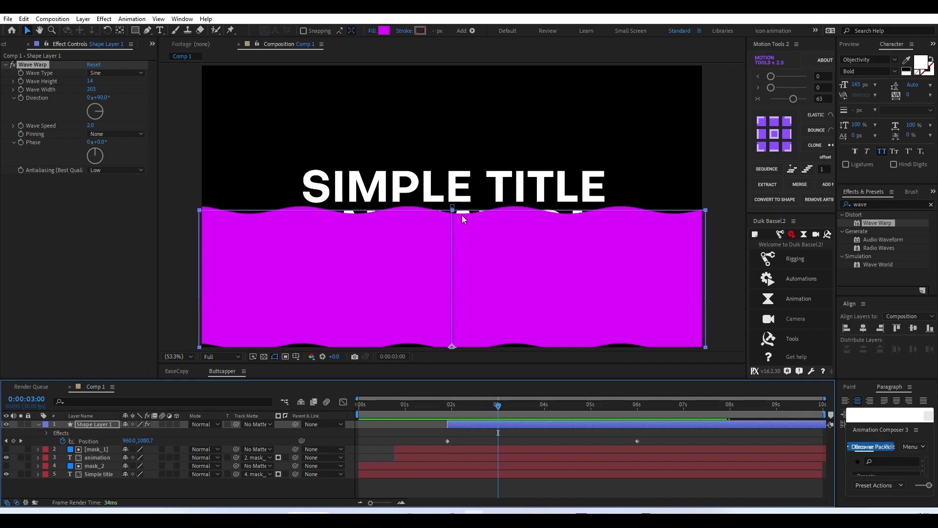
pyautogui.write('wave layer')
pyautogui.press('Return')
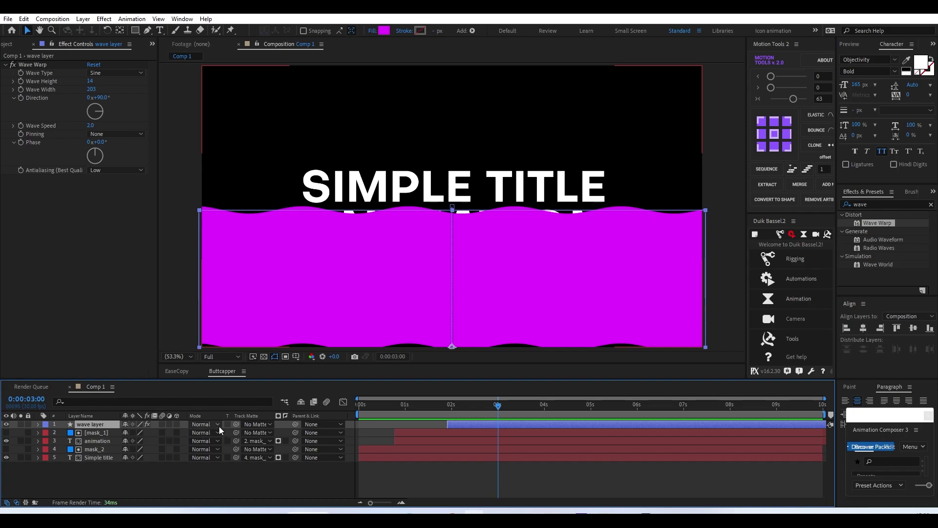
# Turn on Preserve Transparency so the wave shows only inside the letters, and preview it.
pyautogui.click(228, 424)
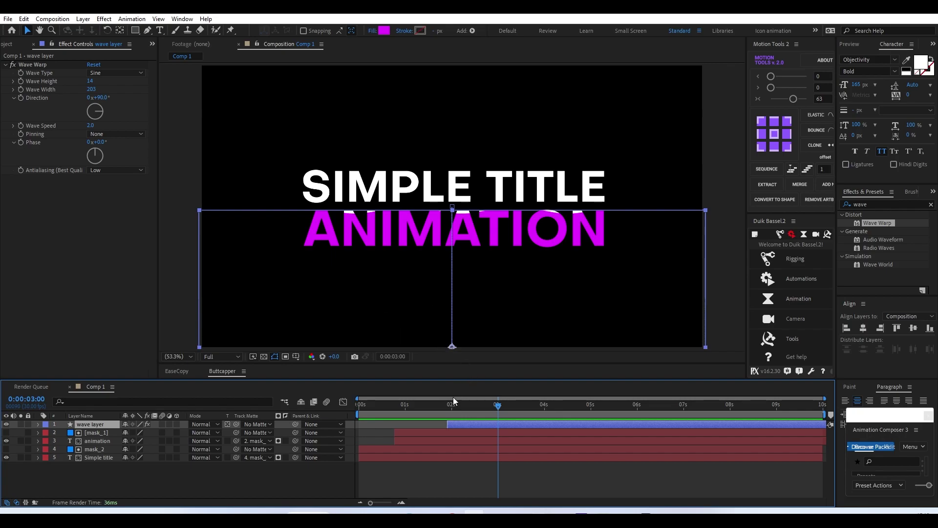
pyautogui.moveTo(431, 406); pyautogui.dragTo(320, 419)
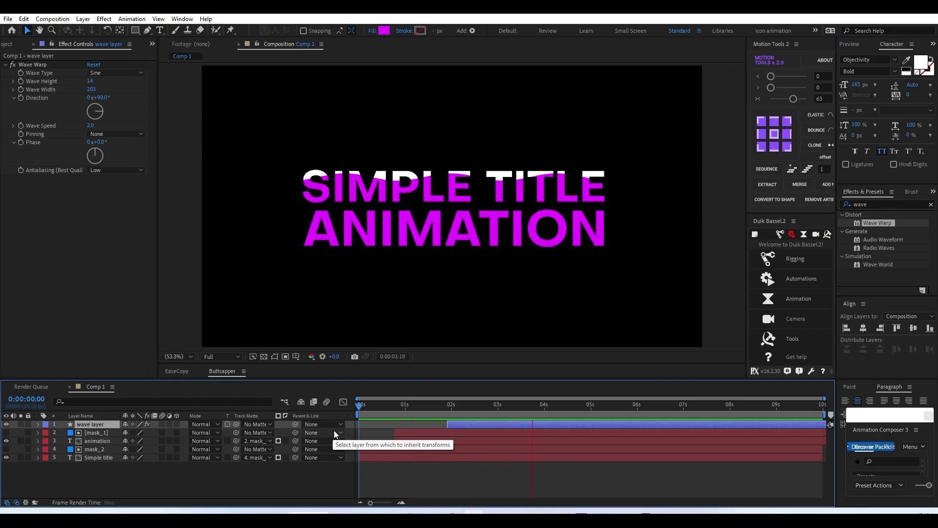
pyautogui.press('space')
pyautogui.moveTo(480, 406); pyautogui.dragTo(465, 408)
pyautogui.click(400, 467)
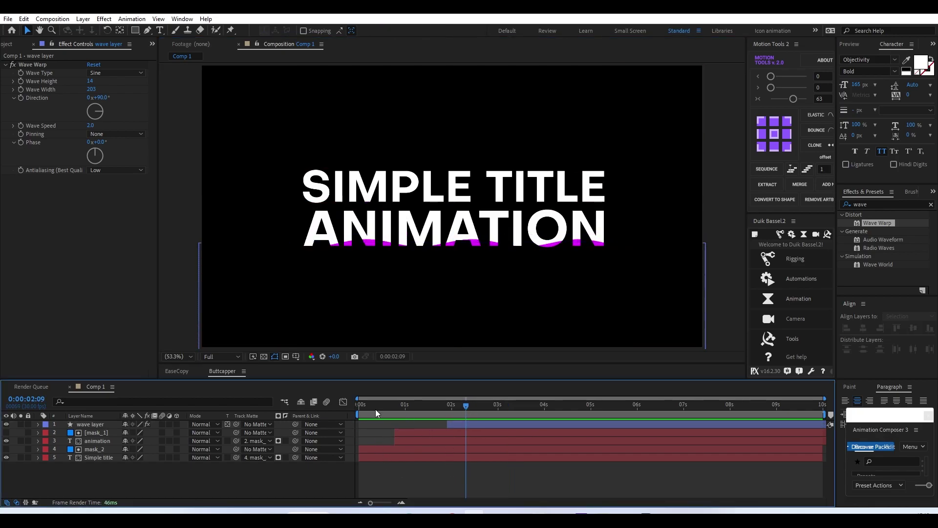
pyautogui.click(457, 424)
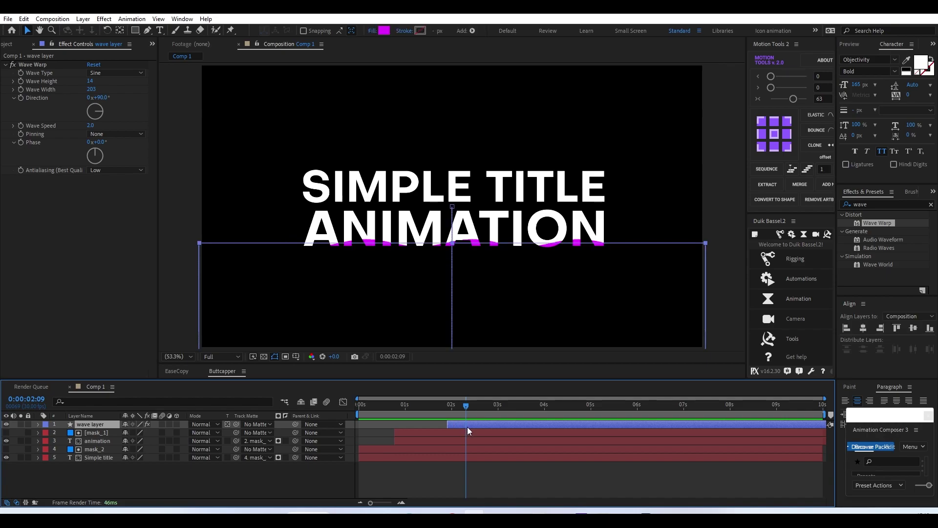
# Duplicate the wave layer, start the copy slightly later, and fill it violet #720AFF.
pyautogui.hotkey('ctrl', 'd')
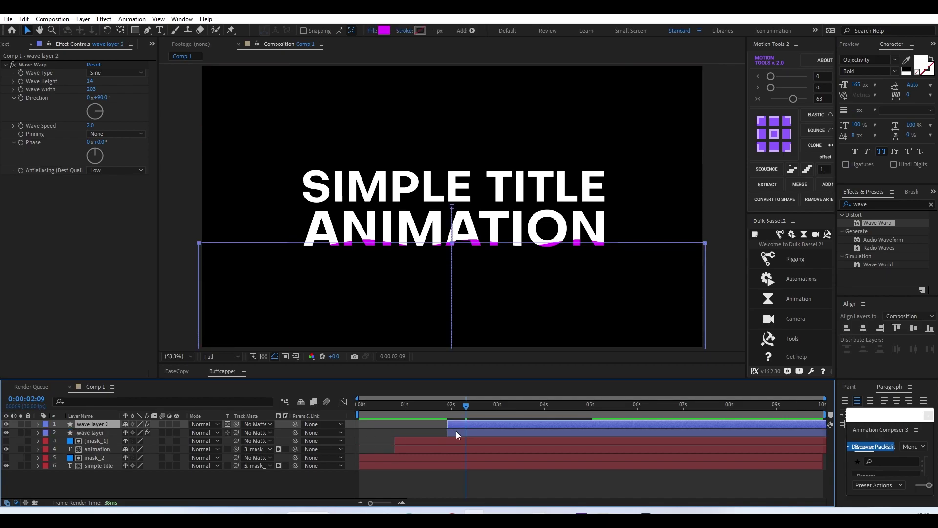
pyautogui.moveTo(461, 425)
pyautogui.mouseDown()
pyautogui.moveTo(479, 432)
pyautogui.moveTo(493, 418)
pyautogui.mouseUp()
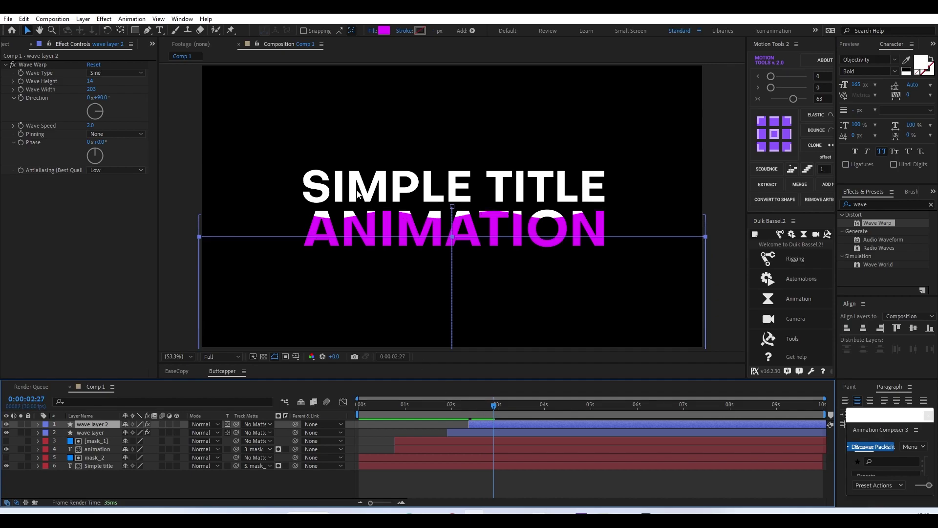
pyautogui.click(384, 30)
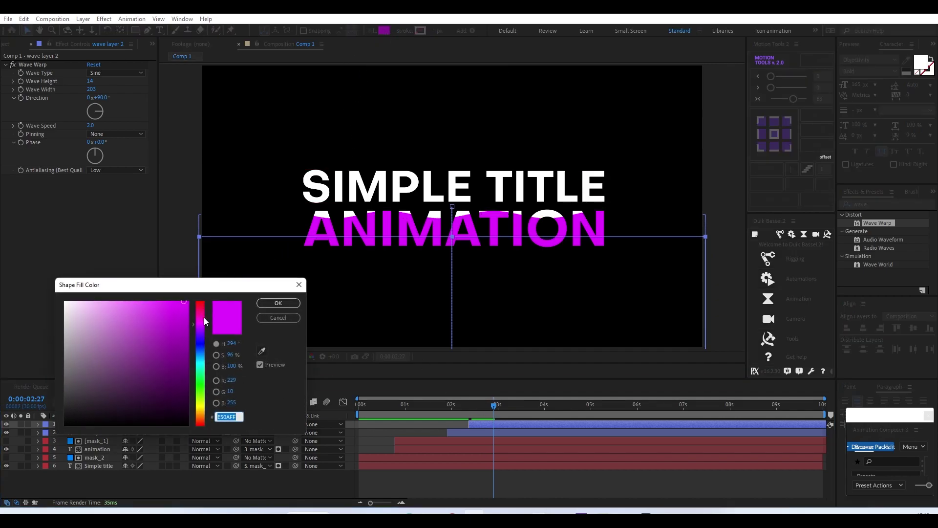
pyautogui.moveTo(203, 325); pyautogui.dragTo(207, 331)
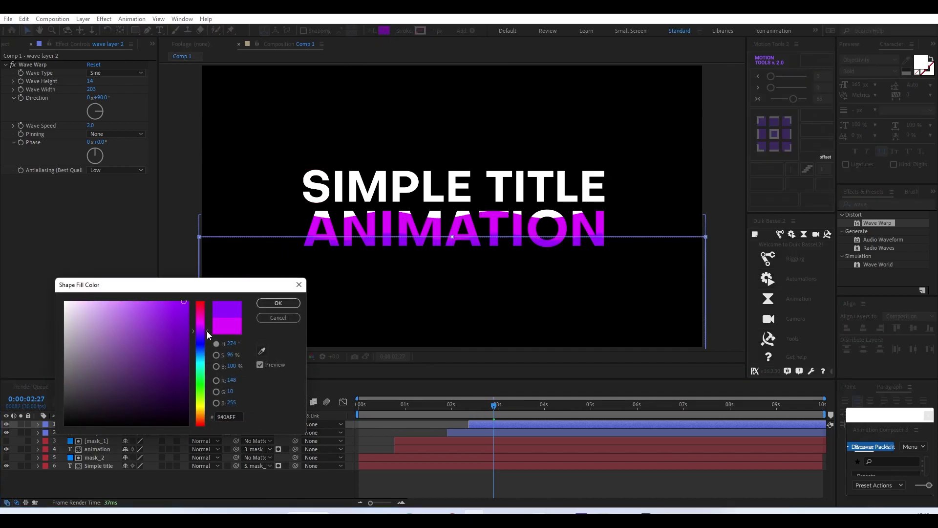
pyautogui.click(196, 325)
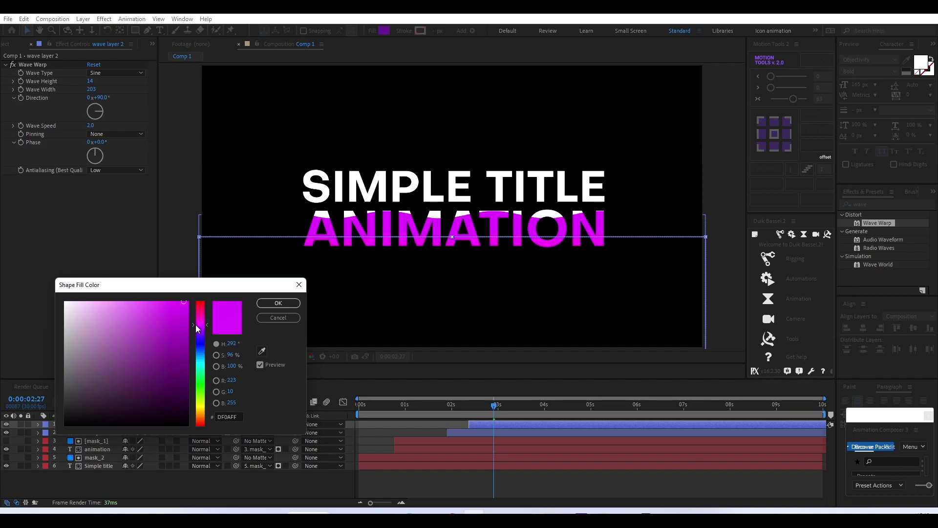
pyautogui.moveTo(195, 325); pyautogui.dragTo(198, 333)
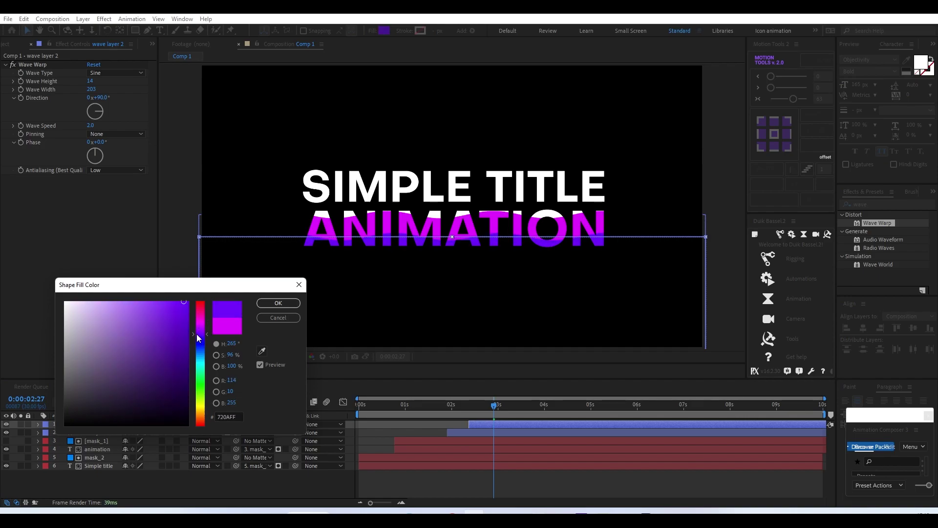
pyautogui.click(278, 303)
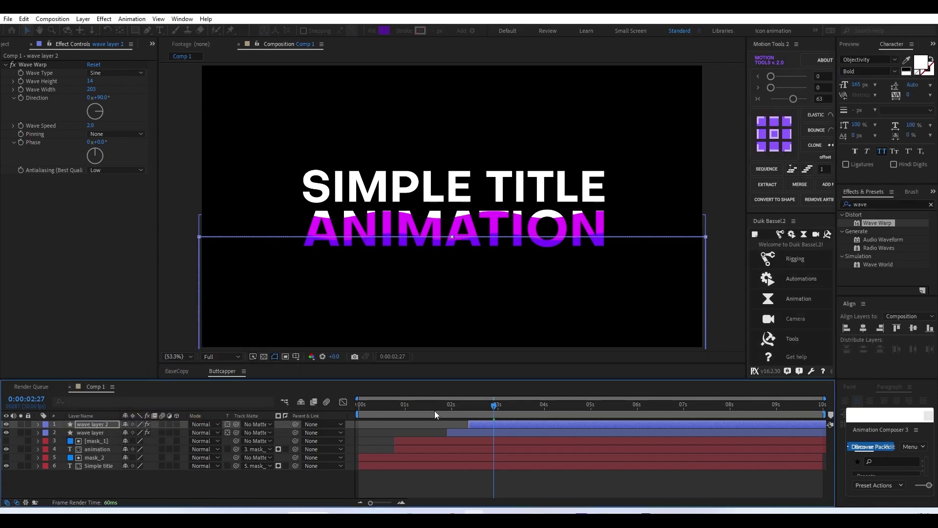
# Narrow wave layer 2's Wave Width to 156 and preview the two-colour sweep.
pyautogui.click(430, 411)
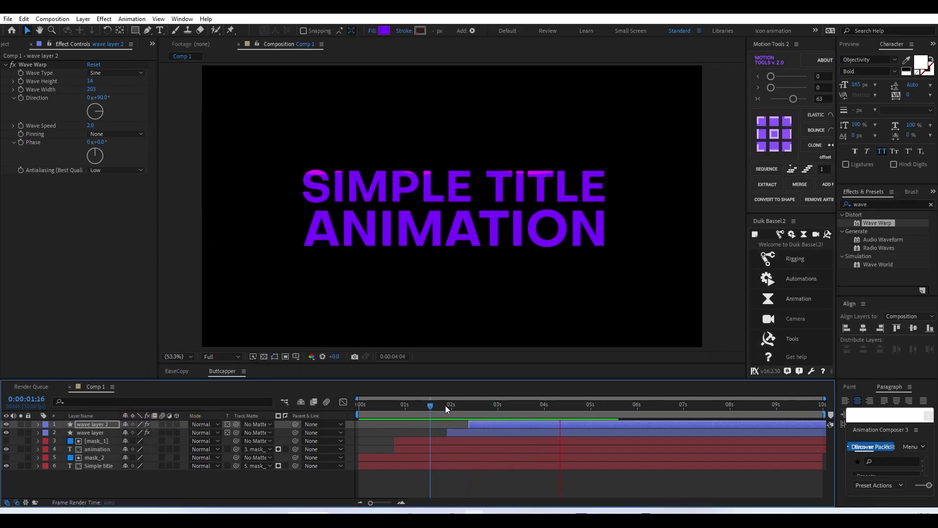
pyautogui.moveTo(441, 410); pyautogui.dragTo(540, 409)
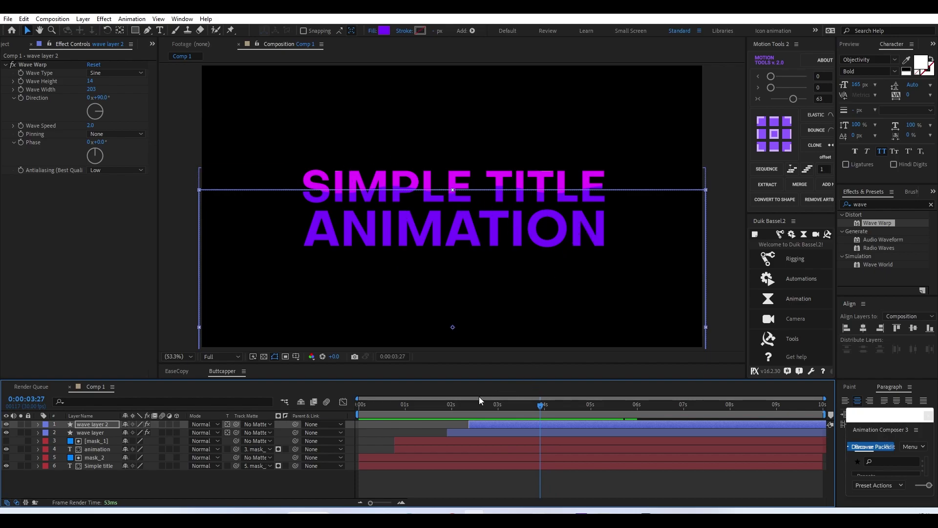
pyautogui.moveTo(469, 403); pyautogui.dragTo(526, 422)
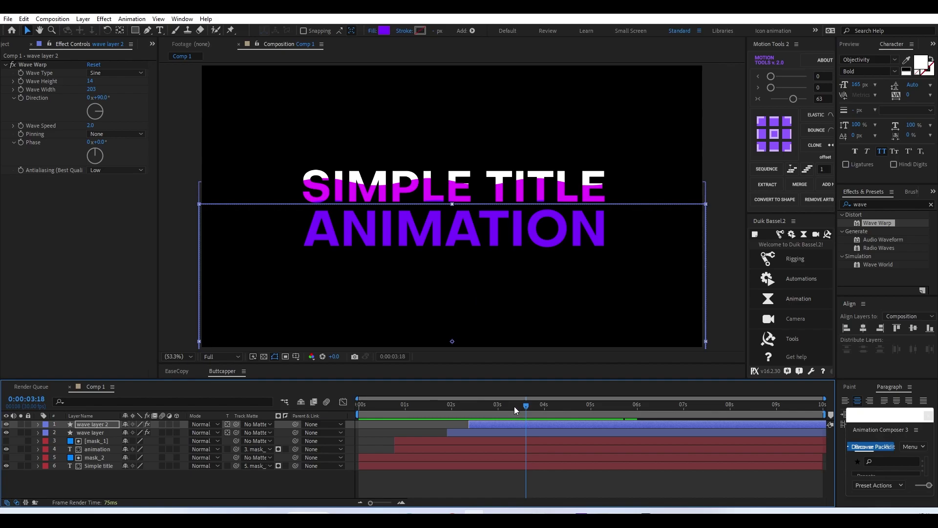
pyautogui.moveTo(514, 406)
pyautogui.mouseDown()
pyautogui.moveTo(472, 414)
pyautogui.moveTo(522, 436)
pyautogui.mouseUp()
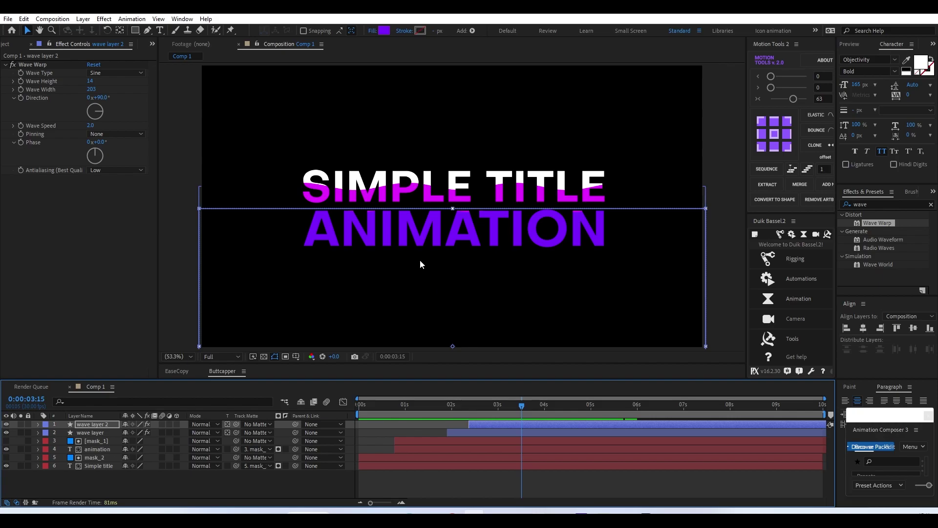
pyautogui.moveTo(497, 403)
pyautogui.mouseDown()
pyautogui.moveTo(472, 406)
pyautogui.moveTo(524, 428)
pyautogui.moveTo(504, 434)
pyautogui.moveTo(507, 412)
pyautogui.mouseUp()
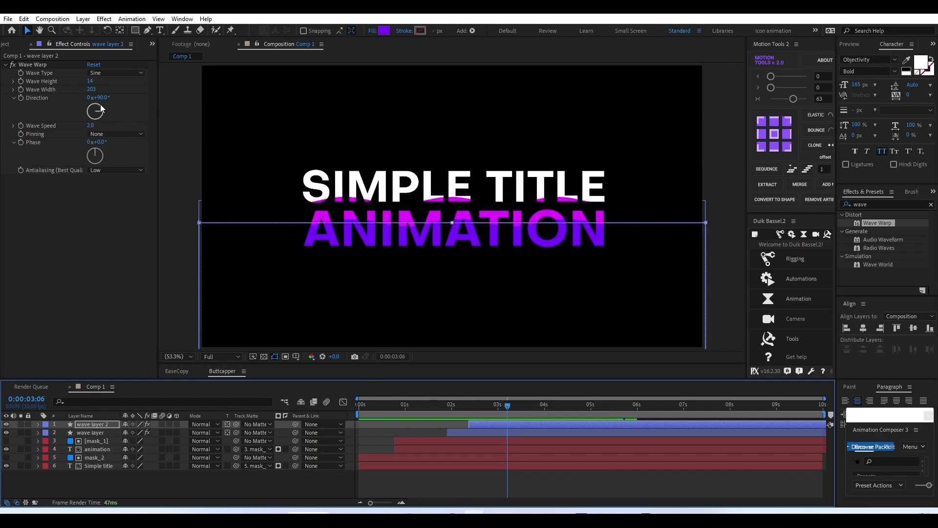
pyautogui.moveTo(86, 91); pyautogui.dragTo(6, 103)
pyautogui.moveTo(414, 416); pyautogui.dragTo(341, 421)
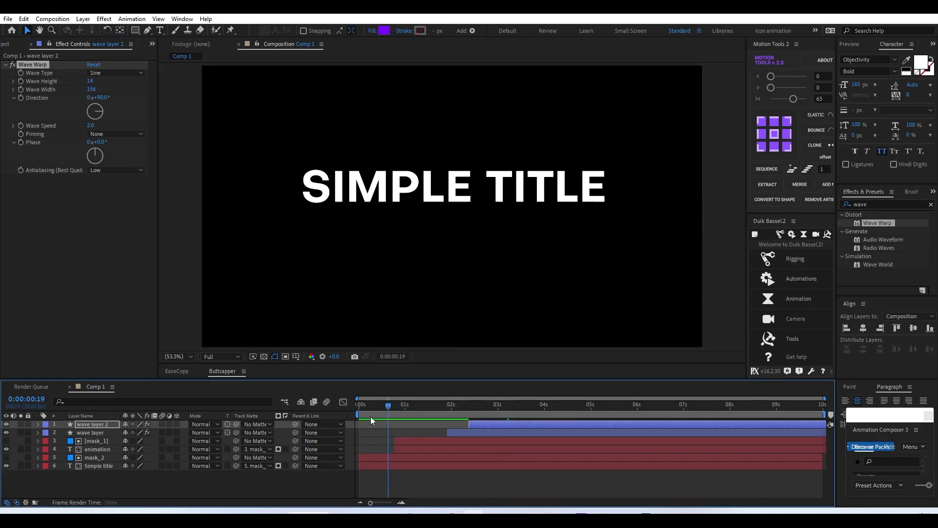
pyautogui.press('space')
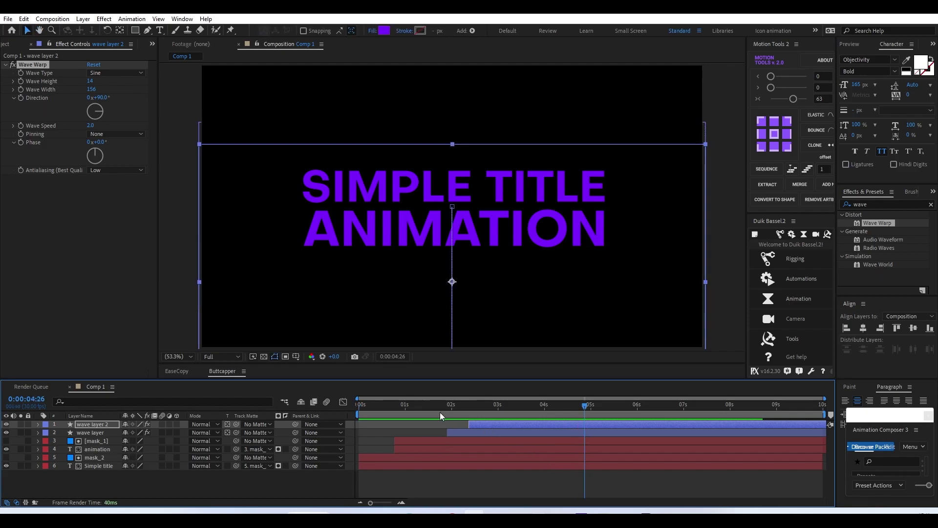
pyautogui.click(404, 414)
pyautogui.moveTo(403, 415); pyautogui.dragTo(347, 414)
pyautogui.press('space')
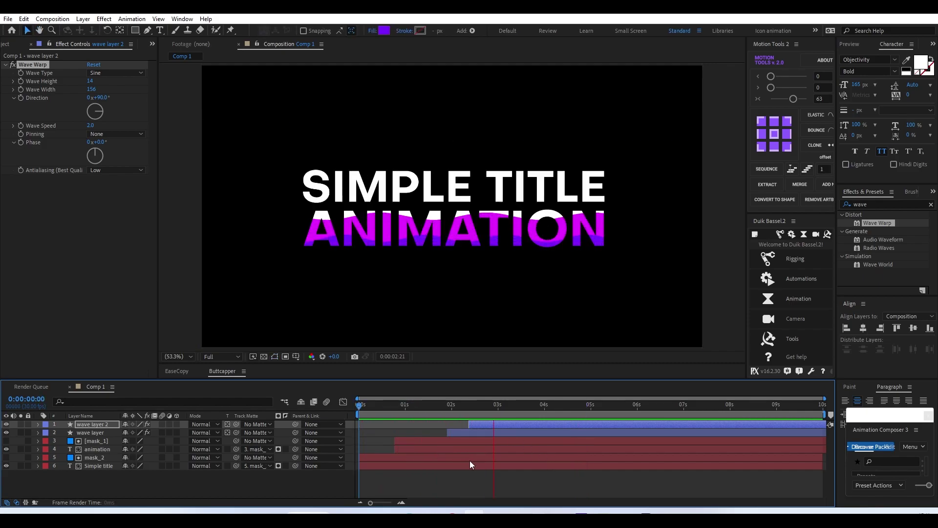
pyautogui.press('space')
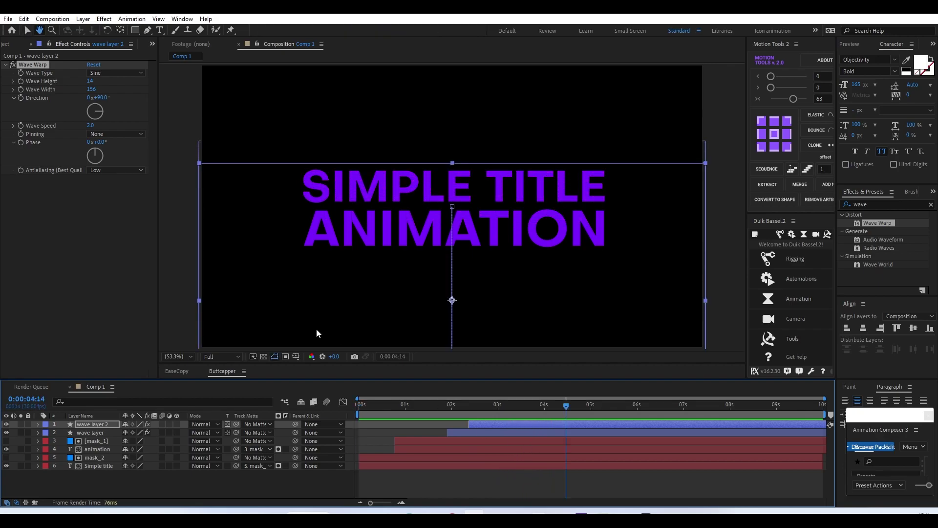
# Move the time indicator to exactly 9:00 and select the mask_1 layer.
pyautogui.moveTo(404, 403)
pyautogui.mouseDown()
pyautogui.moveTo(465, 421)
pyautogui.moveTo(614, 434)
pyautogui.mouseUp()
pyautogui.moveTo(642, 434); pyautogui.dragTo(862, 429)
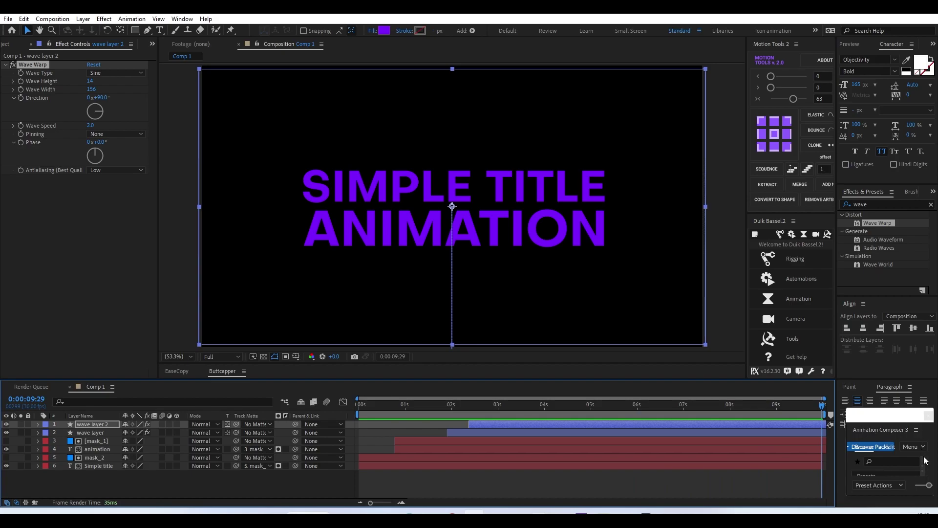
pyautogui.hotkey('shift', 'pageup')
pyautogui.hotkey('shift', 'pageup')
pyautogui.click(779, 404)
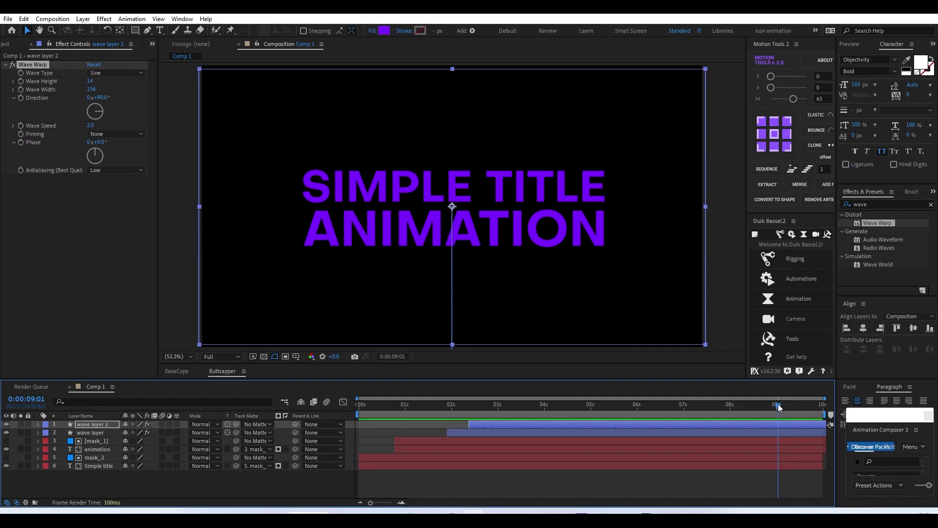
pyautogui.moveTo(778, 404); pyautogui.dragTo(777, 404)
pyautogui.click(95, 440)
# Add Position keyframes at 9:00 to both mask_1 and mask_2.
pyautogui.keyDown('ctrl'); pyautogui.click(93, 458); pyautogui.keyUp('ctrl')
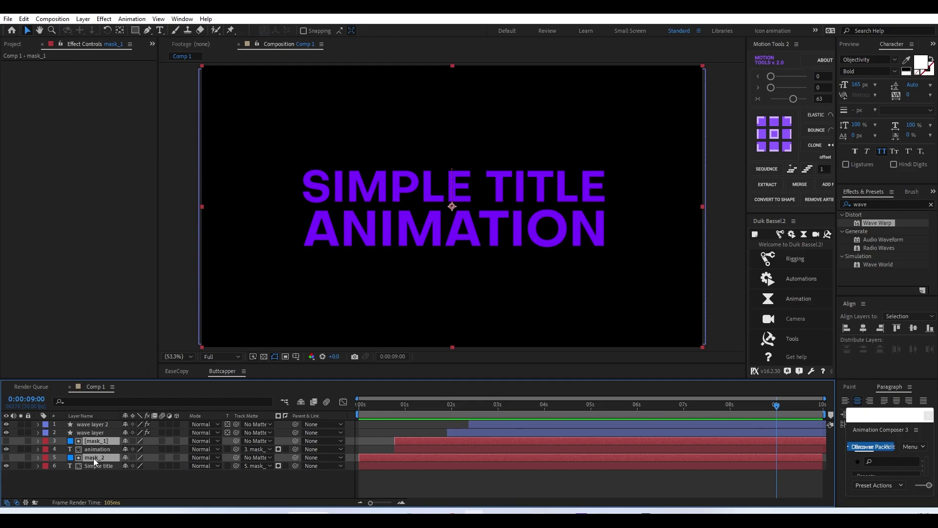
pyautogui.press('p')
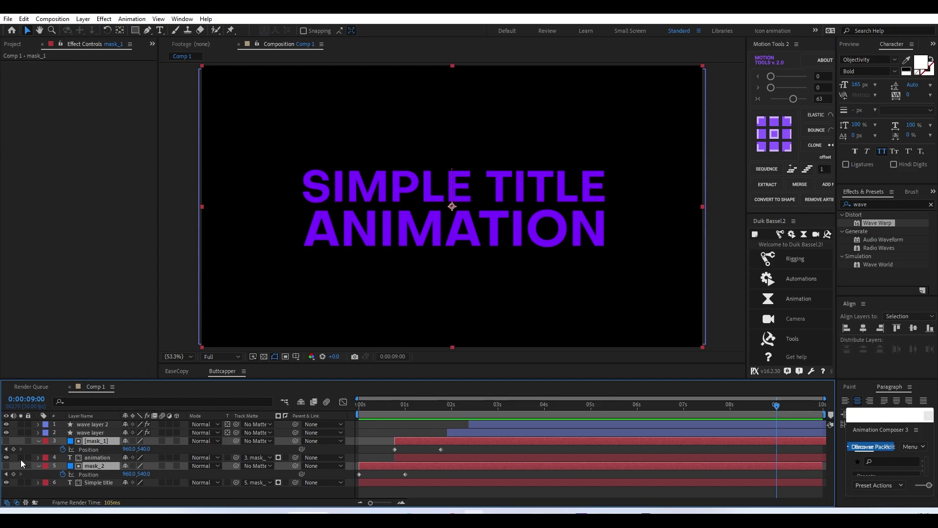
pyautogui.hotkey('alt', 'shift', 'p')
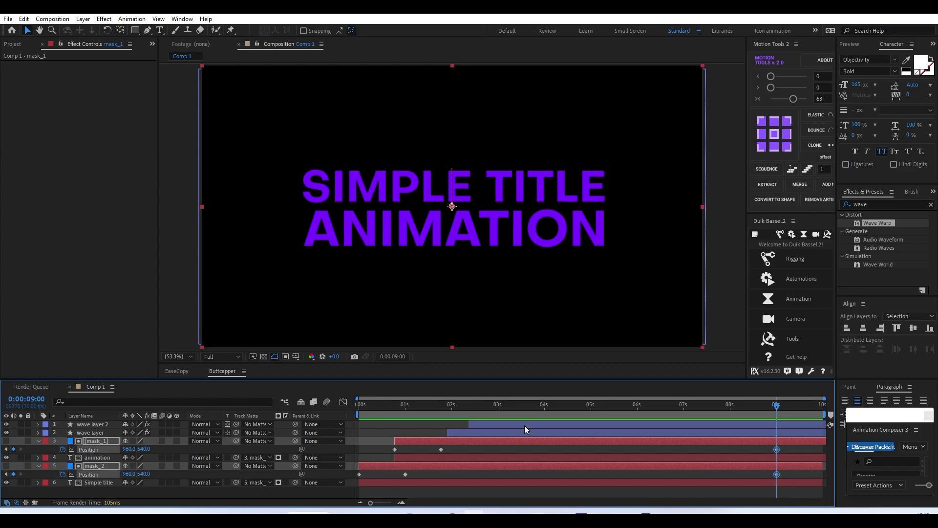
pyautogui.moveTo(798, 404); pyautogui.dragTo(857, 409)
pyautogui.click(667, 447)
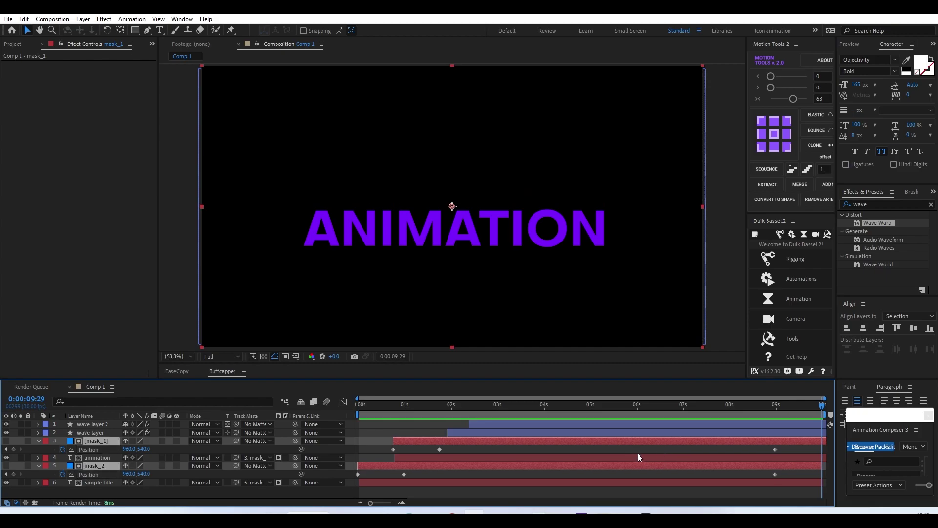
pyautogui.click(651, 451)
# At the end, paste Position keys so mask_1 slides up and mask_2 slides down, hiding both lines.
pyautogui.moveTo(383, 448); pyautogui.dragTo(403, 453)
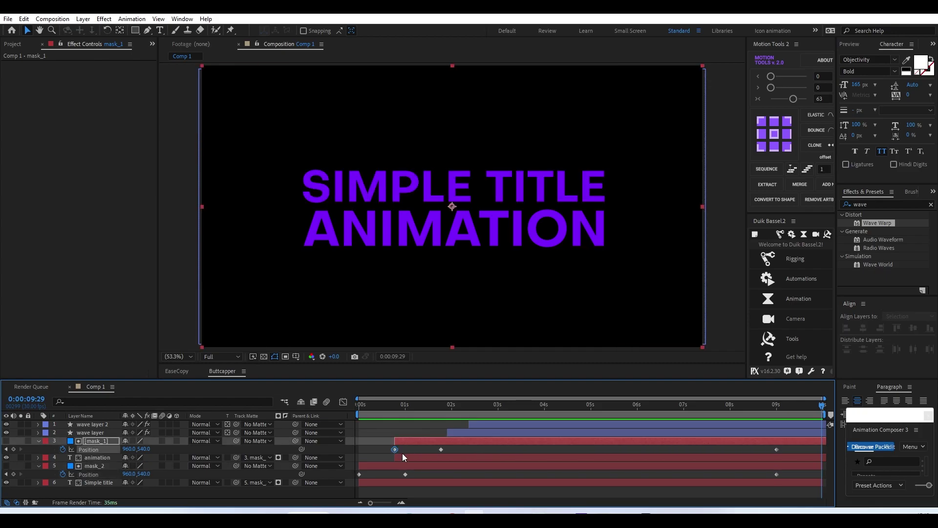
pyautogui.press('Delete')
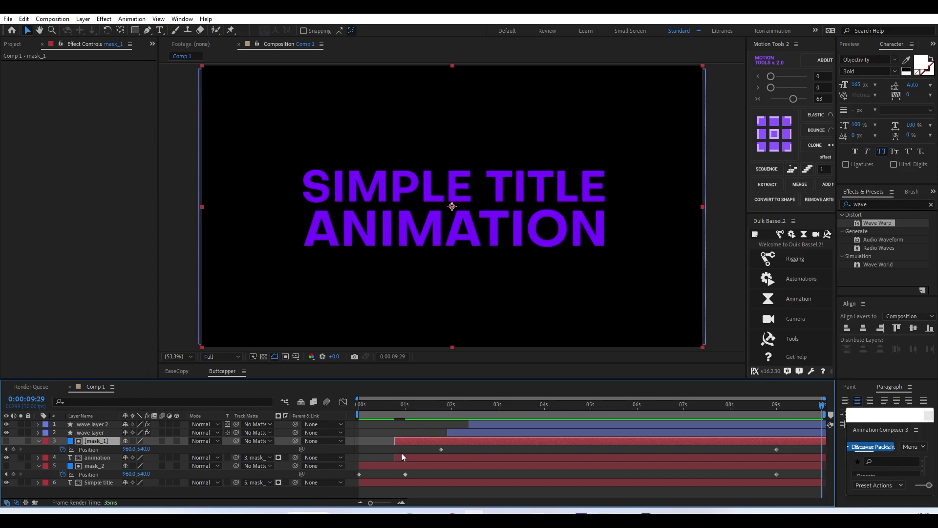
pyautogui.hotkey('ctrl', 'z')
pyautogui.hotkey('ctrl', 'v')
pyautogui.click(359, 474)
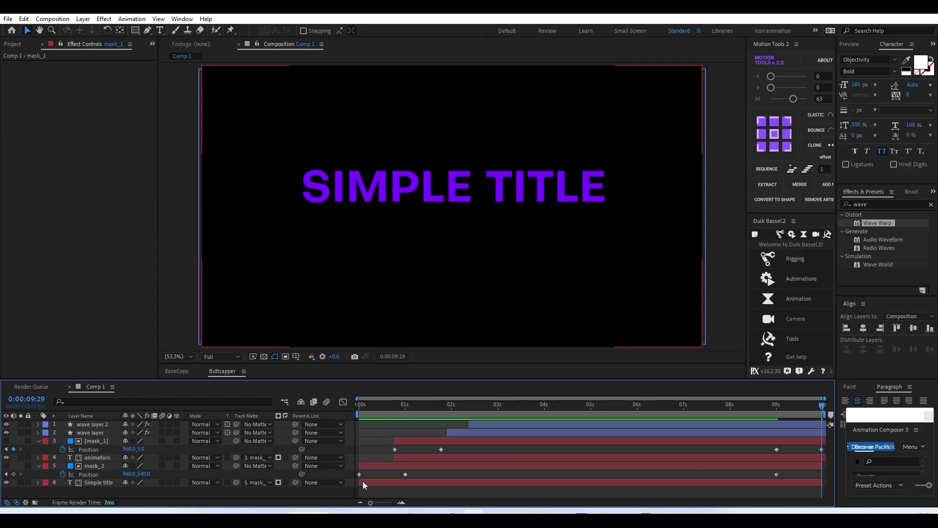
pyautogui.hotkey('ctrl', 'v')
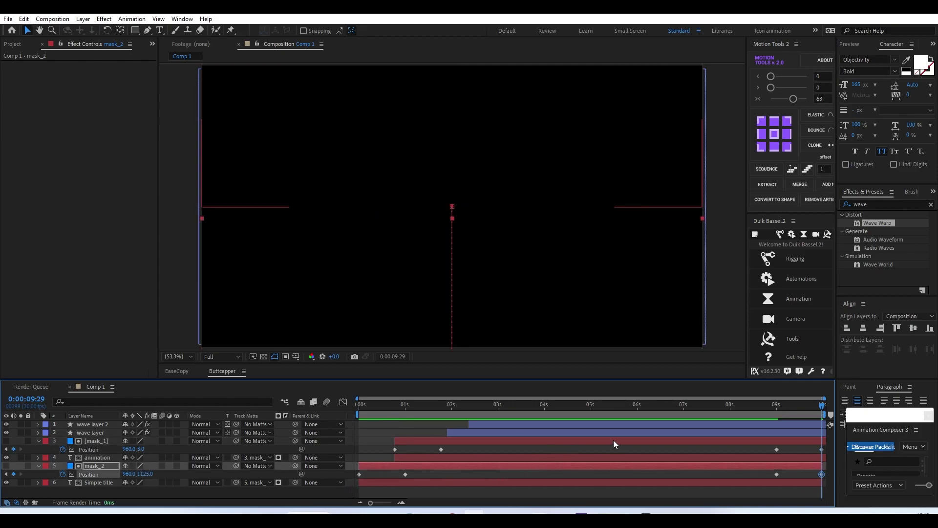
# Deselect, collapse all layer properties, and step back a few frames.
pyautogui.click(515, 447)
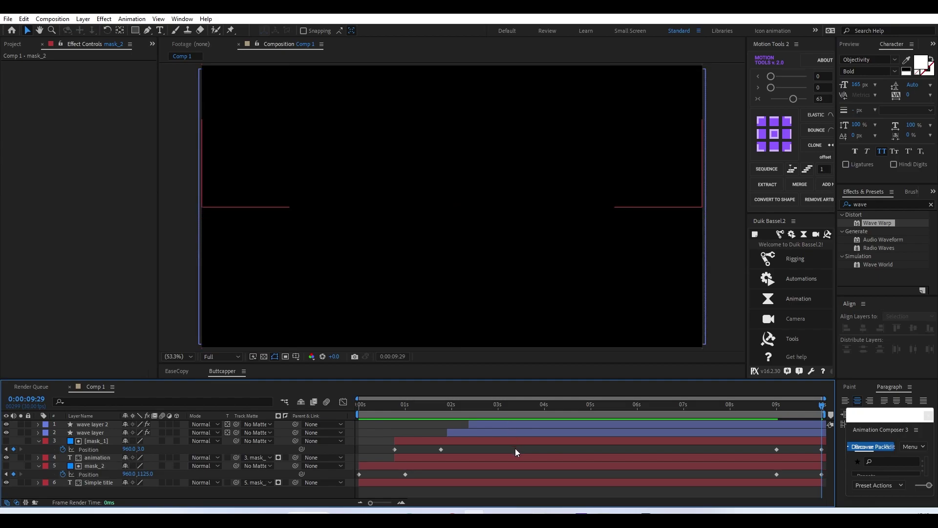
pyautogui.press('u')
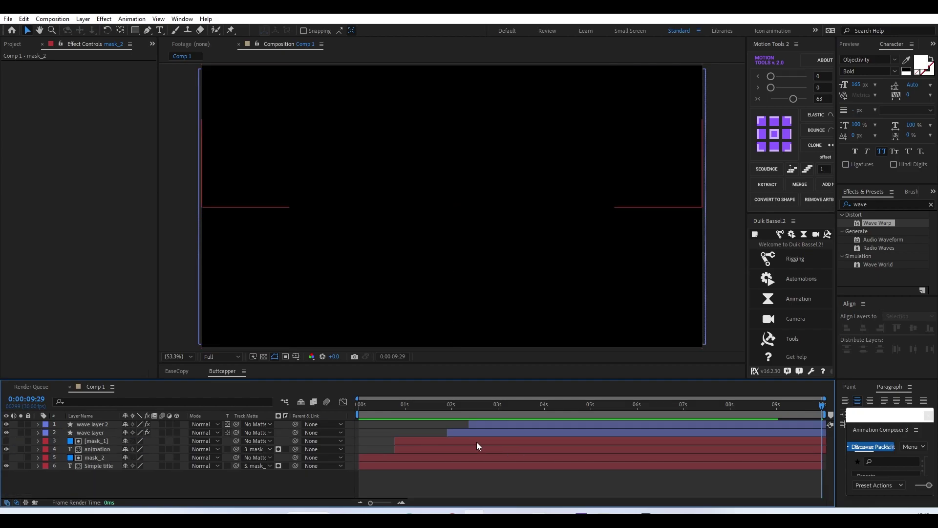
pyautogui.press('pageup')
pyautogui.press('pageup')
pyautogui.press('pageup')
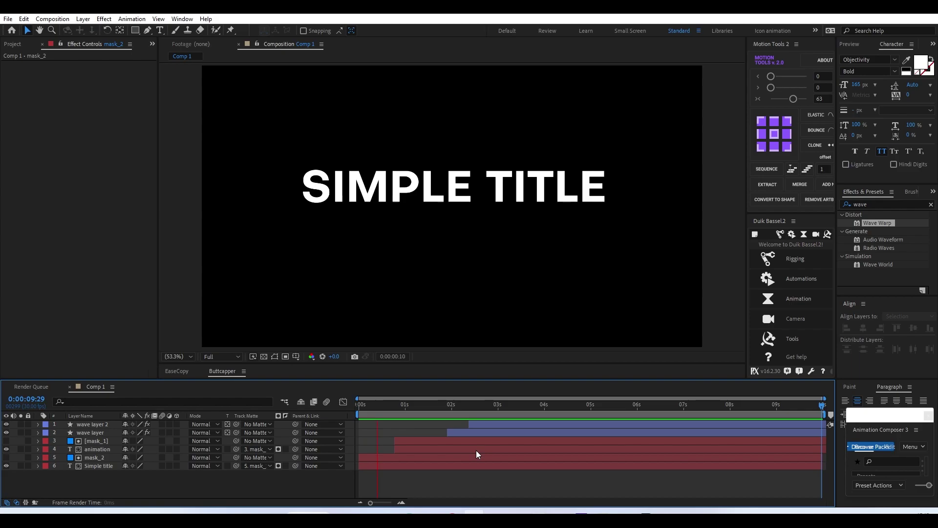
# Reveal all keyframes, select every mask_1 and mask_2 Position keyframe, and apply Easy Ease (F9).
pyautogui.moveTo(788, 443)
pyautogui.mouseDown()
pyautogui.moveTo(285, 430)
pyautogui.moveTo(734, 431)
pyautogui.mouseUp()
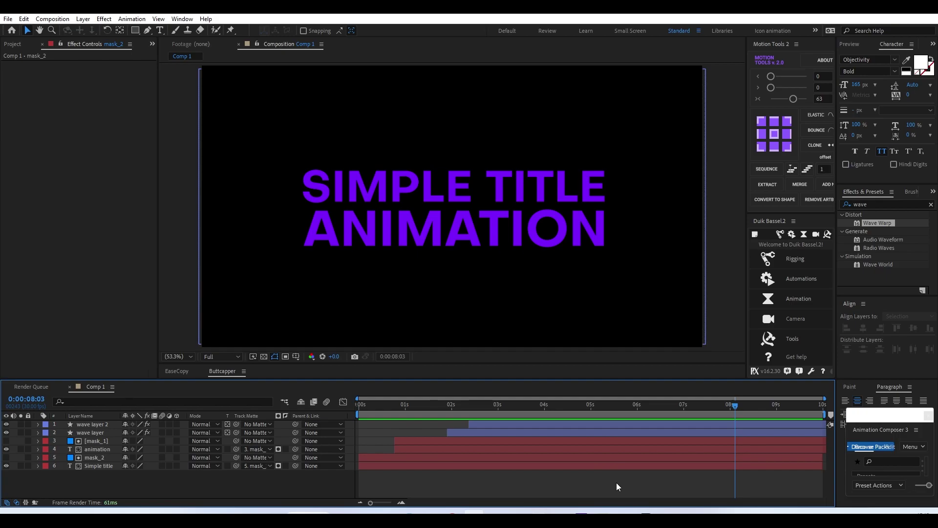
pyautogui.hotkey('ctrl', 'a')
pyautogui.press('u')
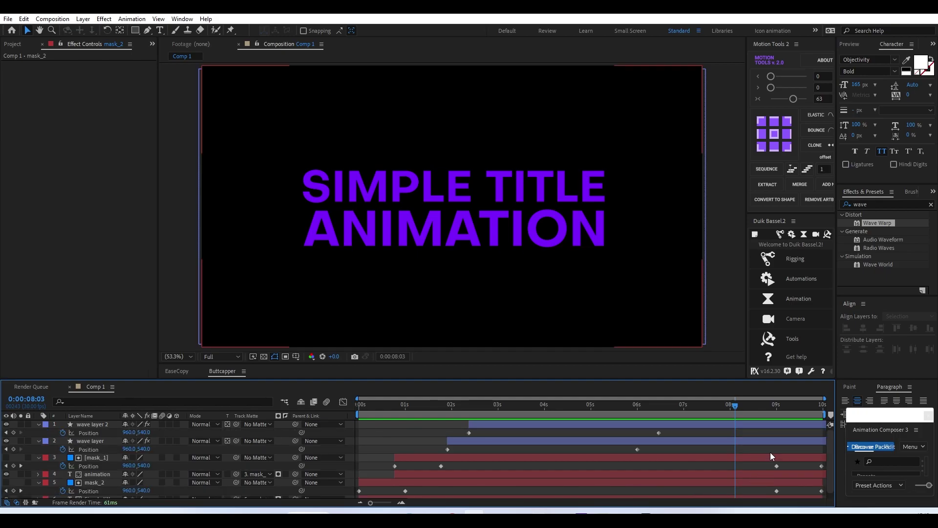
pyautogui.scroll(-1, 536, 467)
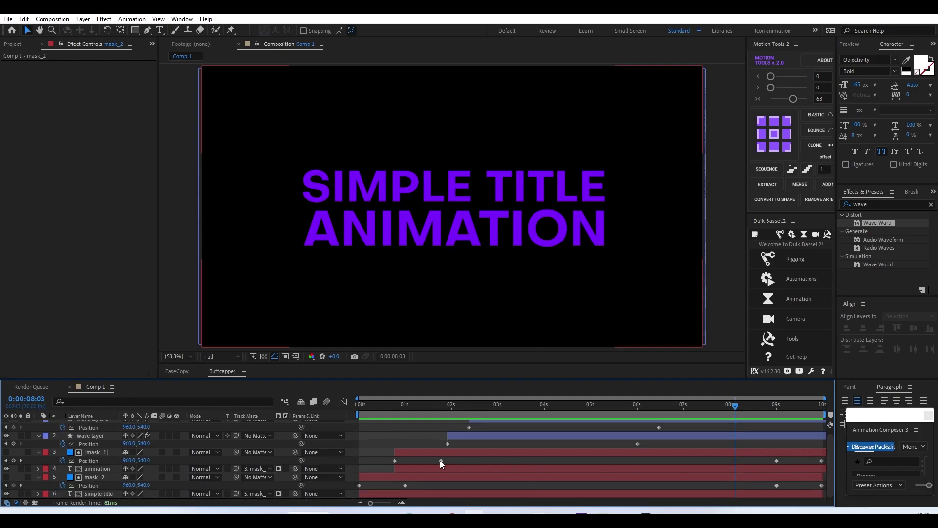
pyautogui.moveTo(361, 457); pyautogui.dragTo(458, 483)
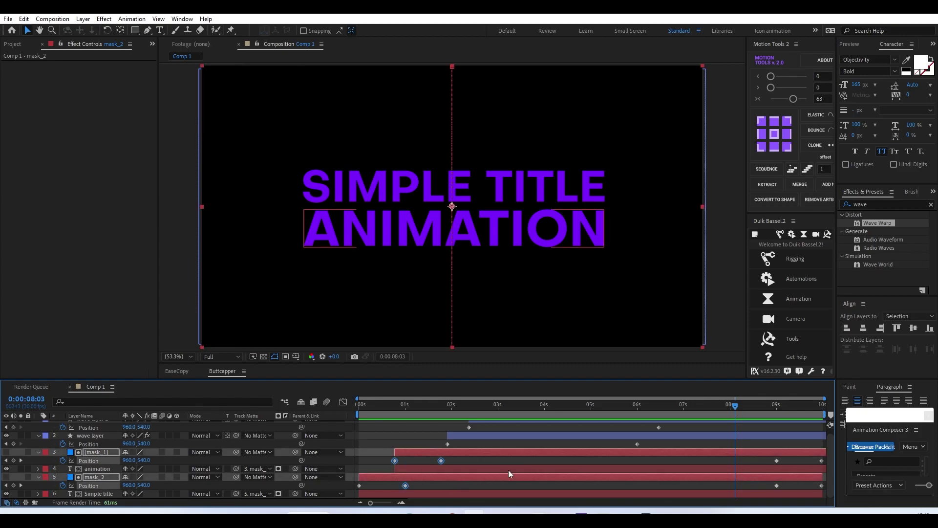
pyautogui.moveTo(358, 460); pyautogui.dragTo(826, 495)
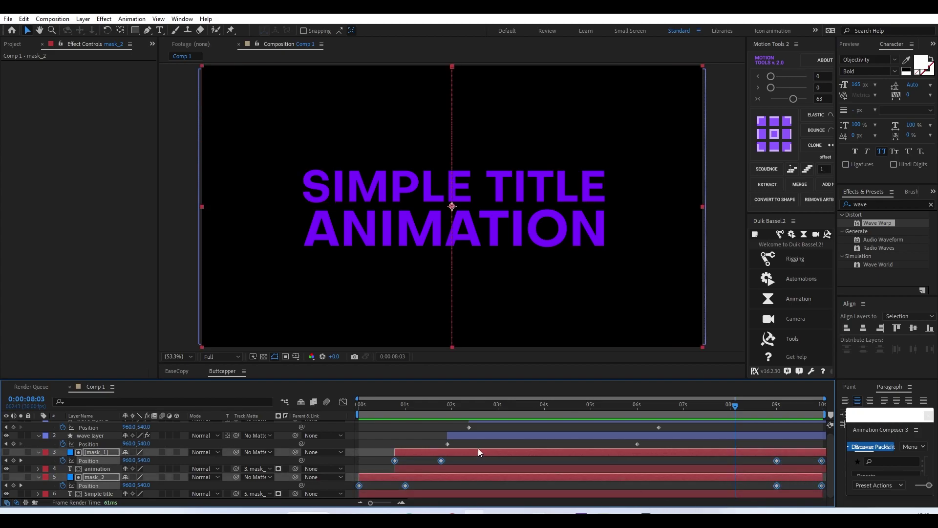
pyautogui.press('F9')
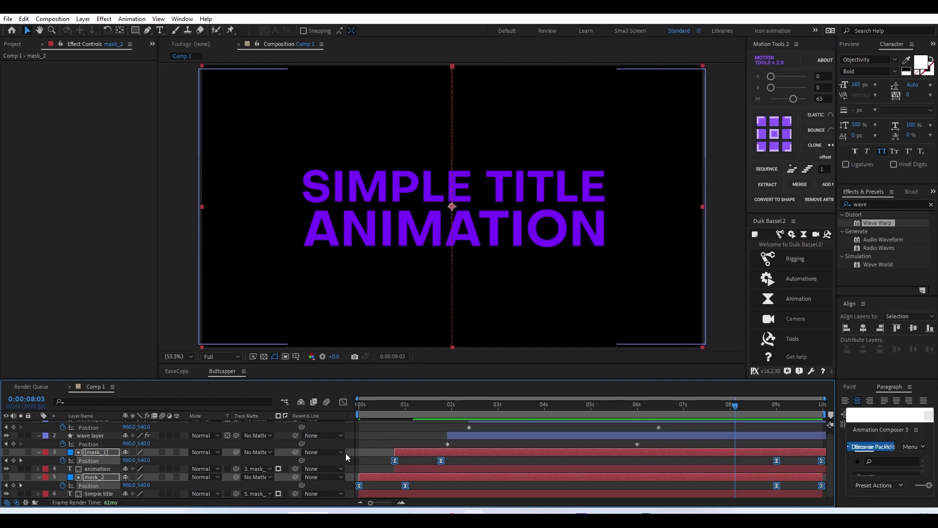
# In the Graph Editor, raise the ease influence so the mask speed curves form tall, narrow peaks.
pyautogui.click(344, 405)
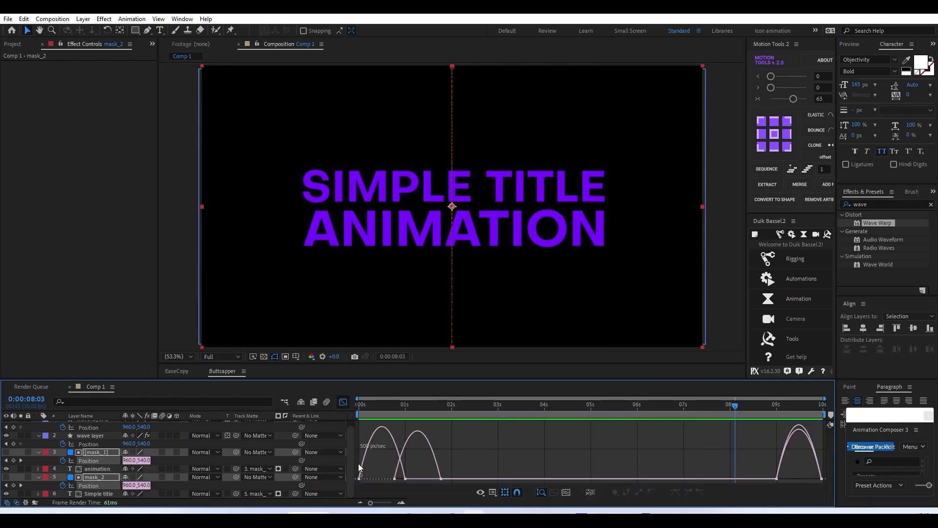
pyautogui.moveTo(358, 432); pyautogui.dragTo(795, 480)
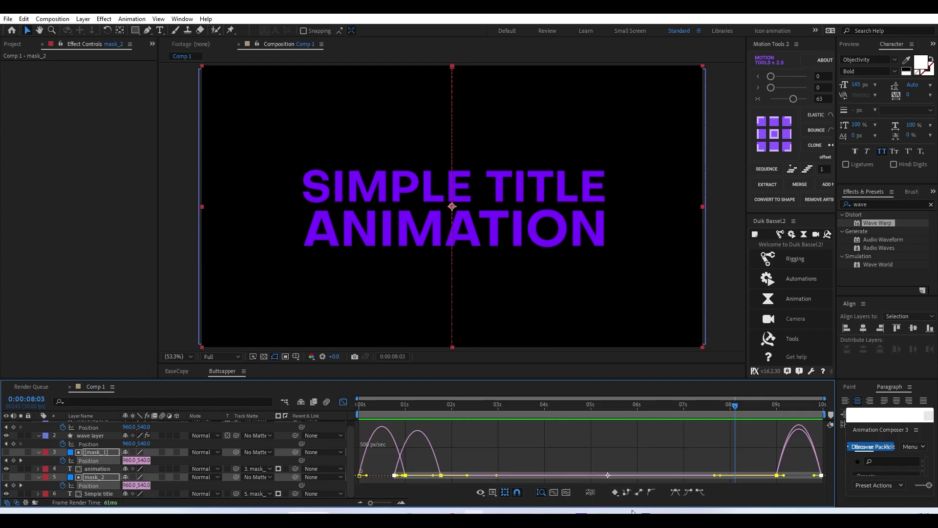
pyautogui.press('F9')
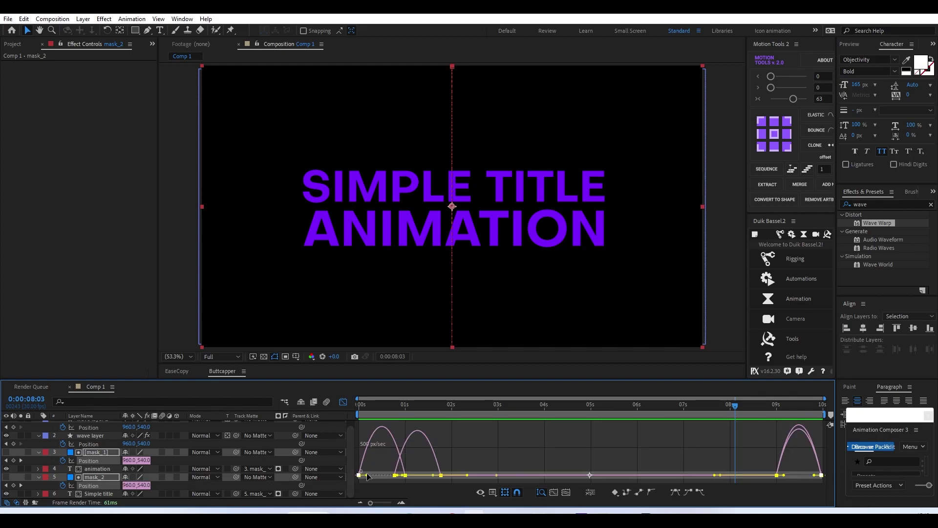
pyautogui.moveTo(368, 474); pyautogui.dragTo(378, 473)
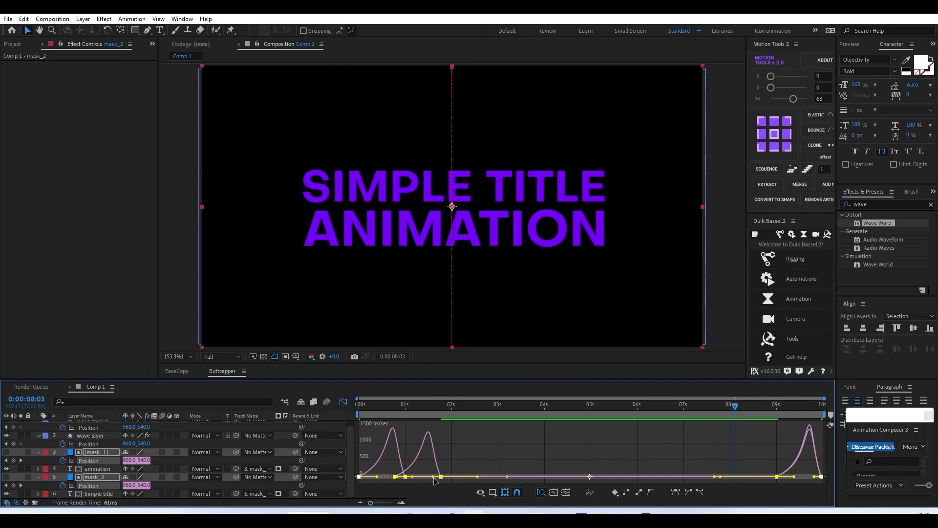
pyautogui.moveTo(432, 477); pyautogui.dragTo(423, 475)
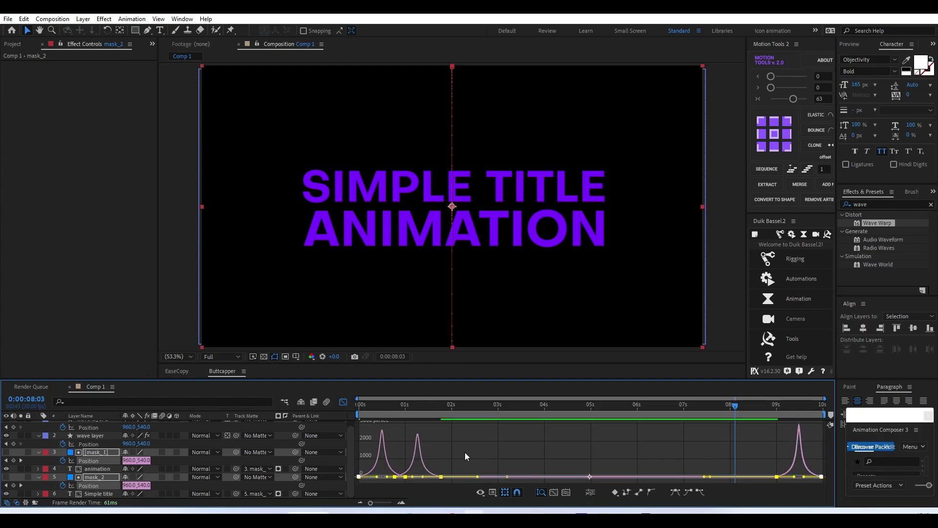
# Return to the layer bars and preview the finished reveal from the beginning.
pyautogui.click(343, 402)
pyautogui.press('Home')
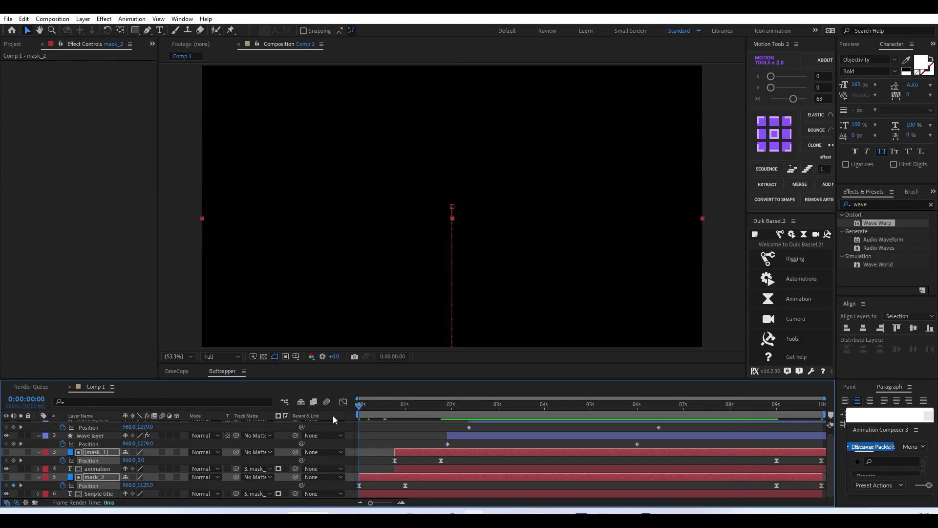
pyautogui.press('space')
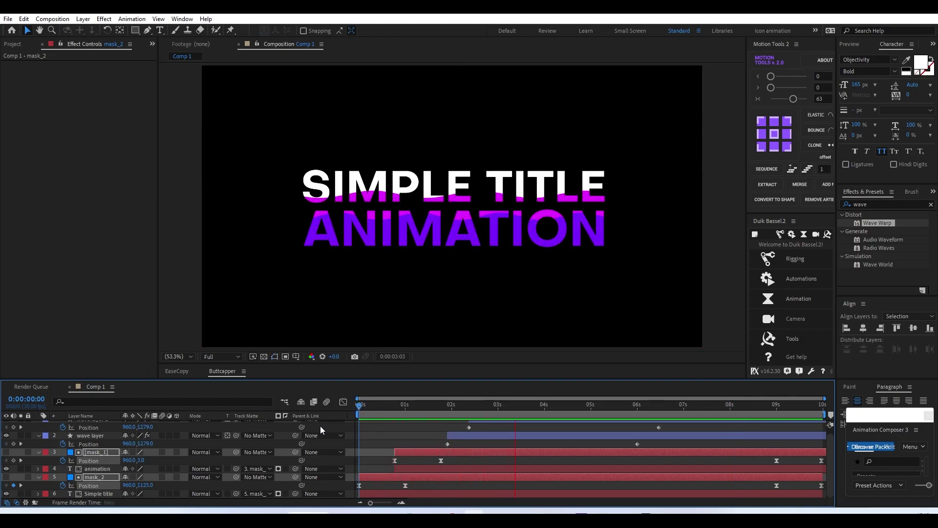
pyautogui.scroll(1, 380, 482)
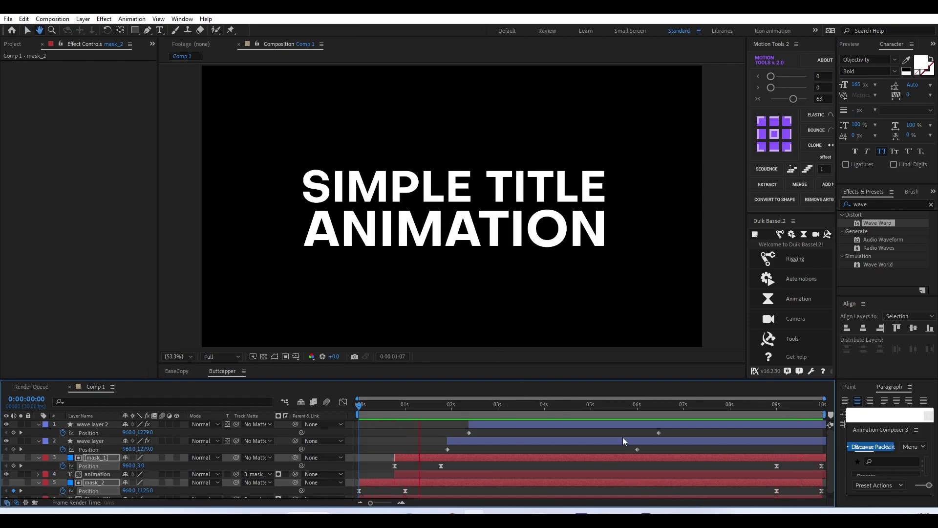
# Ease both wave layers' Position keyframes with F9 and adjust their speed peaks in the Graph Editor.
pyautogui.press('space')
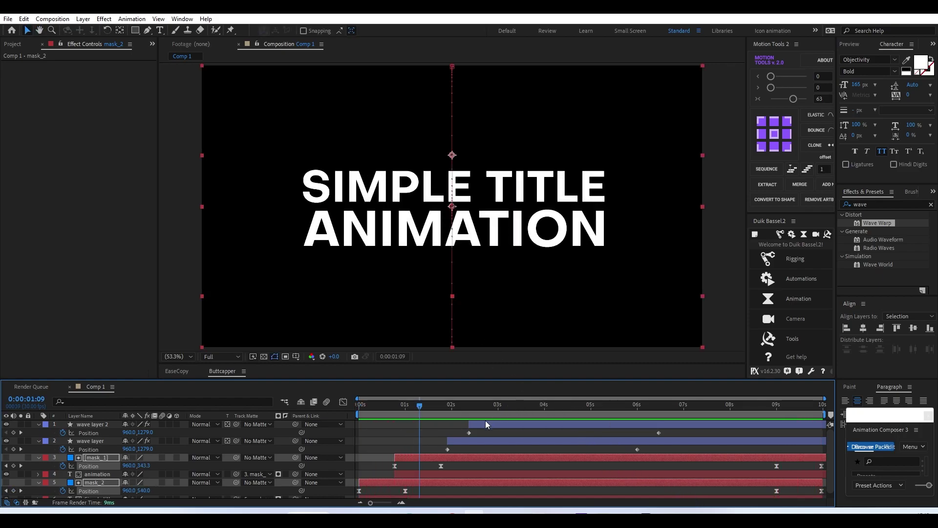
pyautogui.press('space')
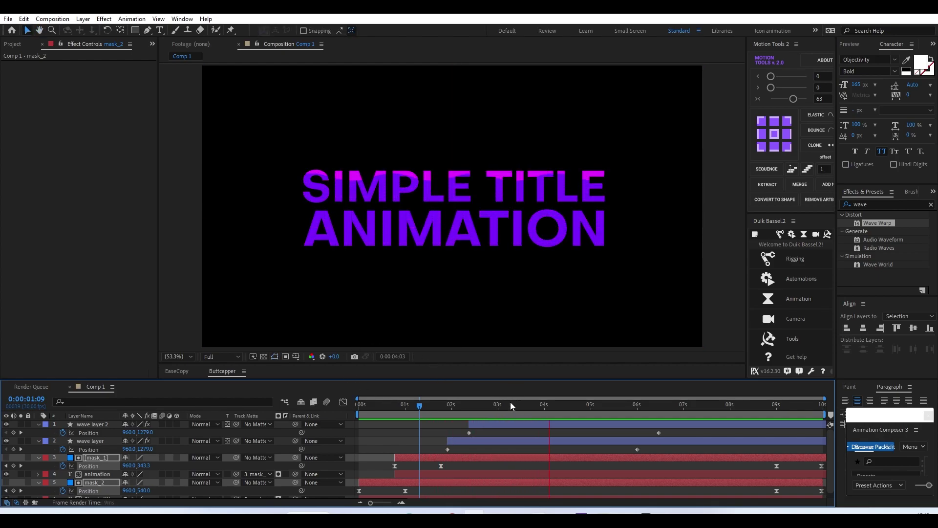
pyautogui.click(534, 435)
pyautogui.moveTo(419, 429); pyautogui.dragTo(702, 439)
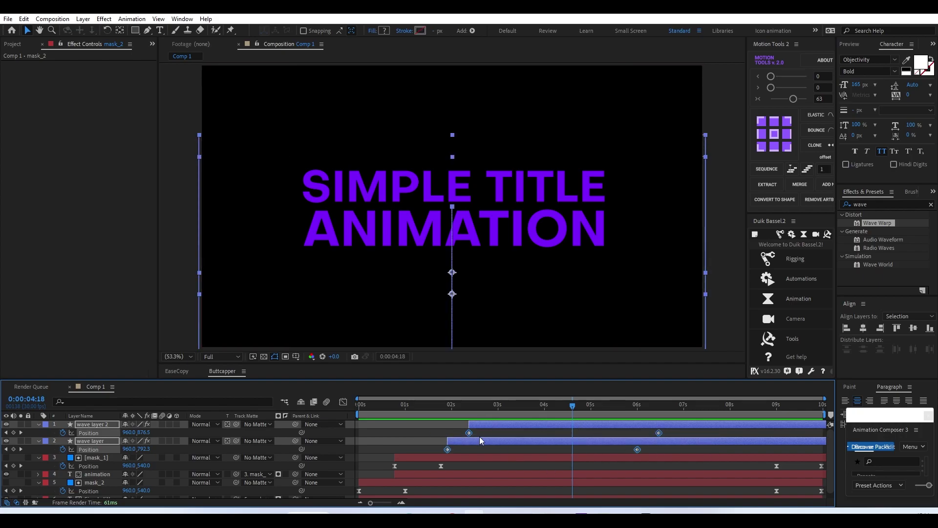
pyautogui.press('F9')
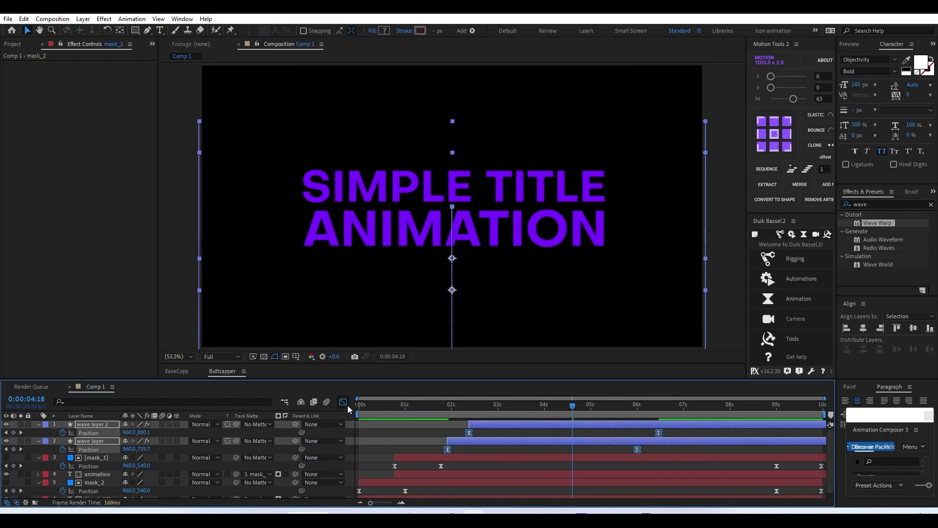
pyautogui.click(344, 404)
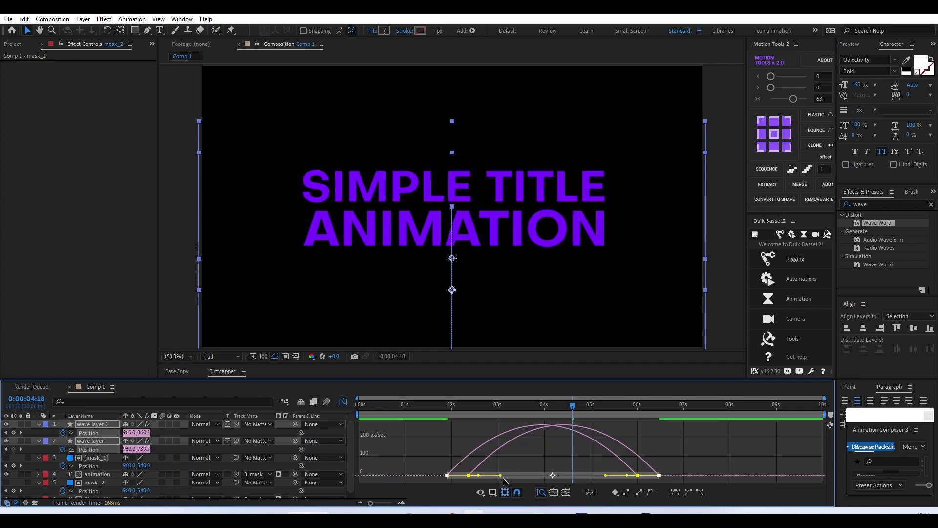
pyautogui.moveTo(500, 475); pyautogui.dragTo(522, 476)
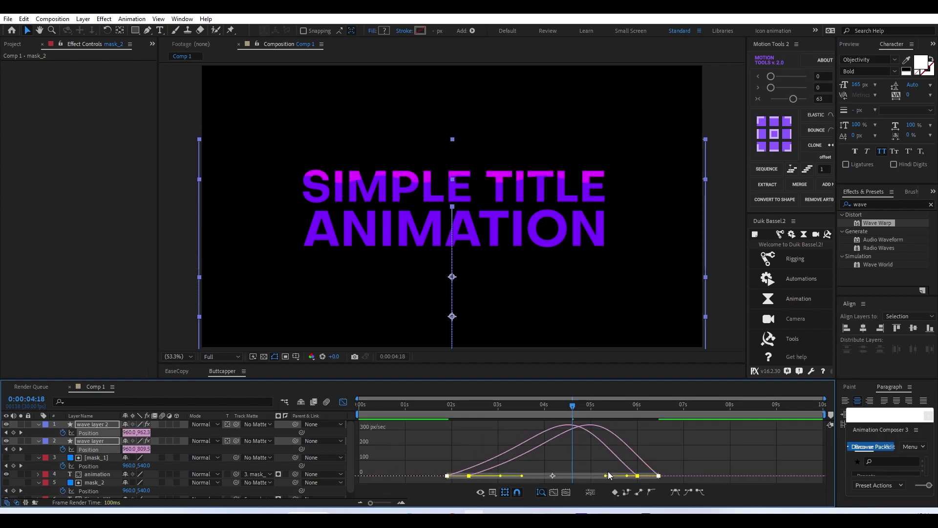
pyautogui.moveTo(606, 475); pyautogui.dragTo(586, 475)
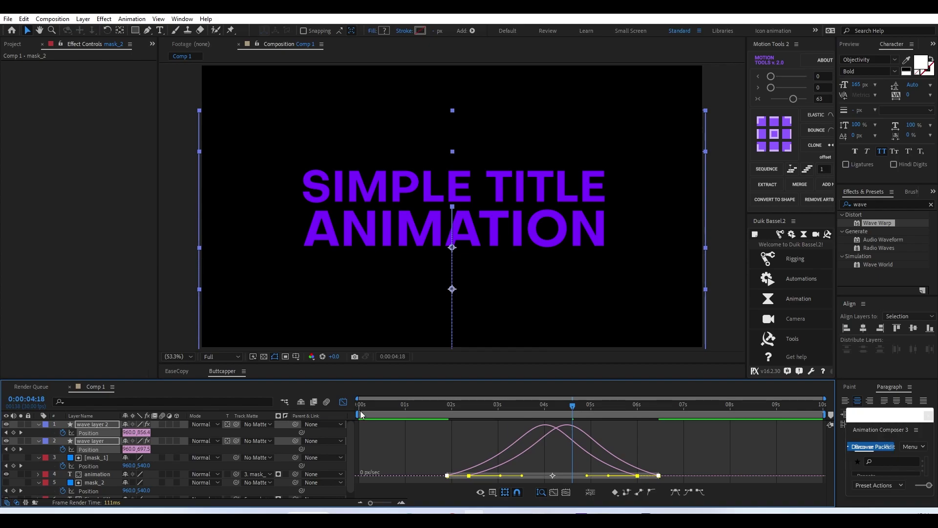
pyautogui.click(342, 402)
# Revert the wave keyframes to linear motion and preview the reveal from about one second.
pyautogui.click(400, 404)
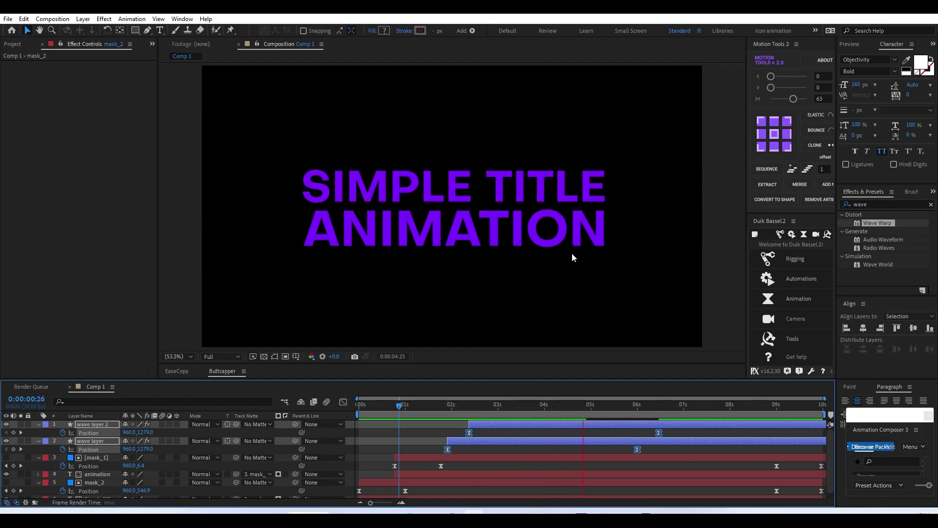
pyautogui.press('space')
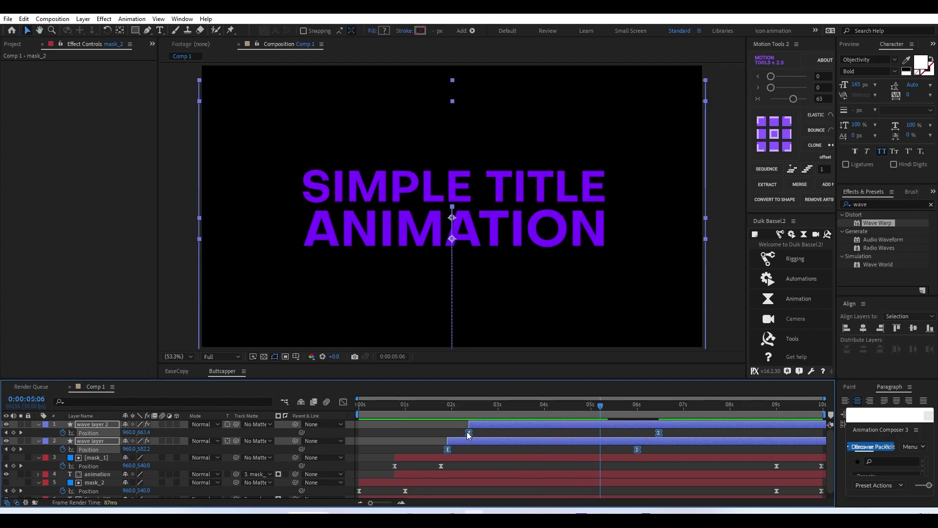
pyautogui.keyDown('ctrl'); pyautogui.click(467, 431); pyautogui.keyUp('ctrl')
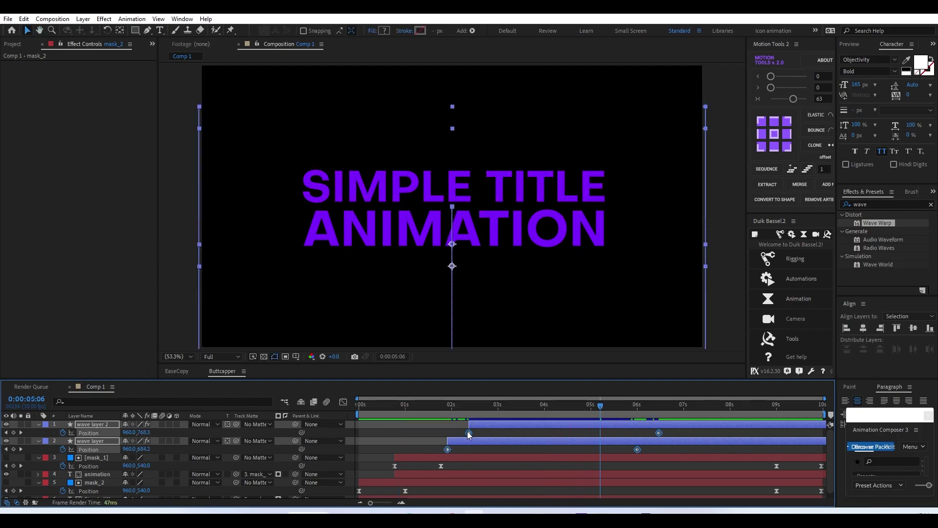
pyautogui.click(415, 440)
pyautogui.click(413, 407)
pyautogui.press('space')
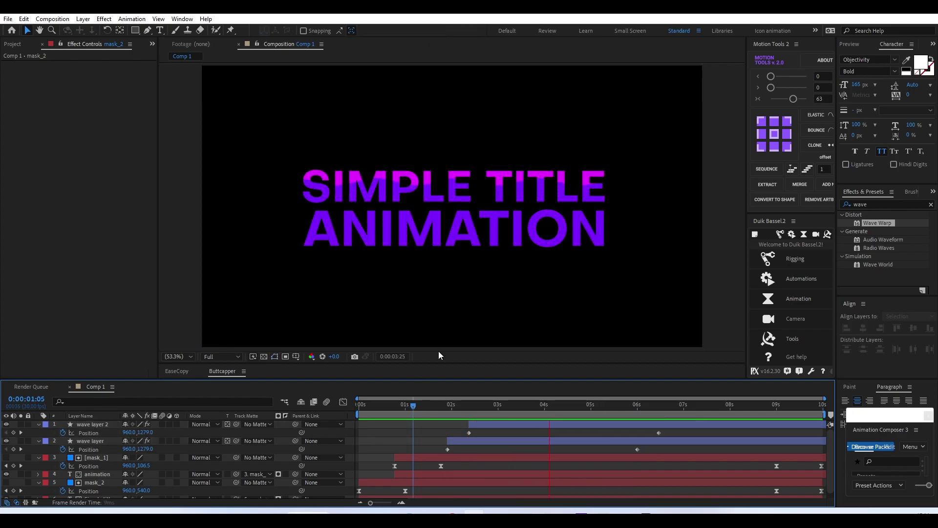
pyautogui.press('space')
# Precompose all six title layers into a new composition named 'Tatile_1', moving all attributes.
pyautogui.press('u')
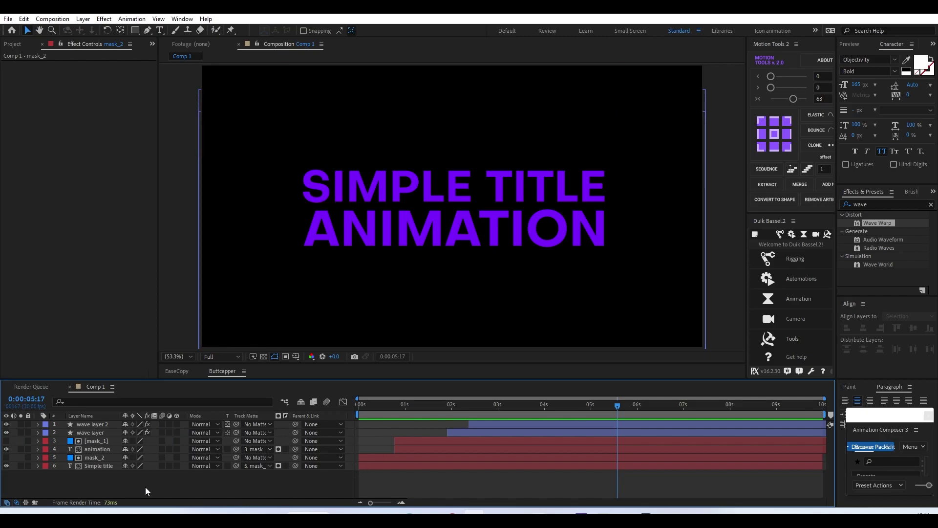
pyautogui.moveTo(119, 467); pyautogui.dragTo(73, 422)
pyautogui.rightClick(91, 453)
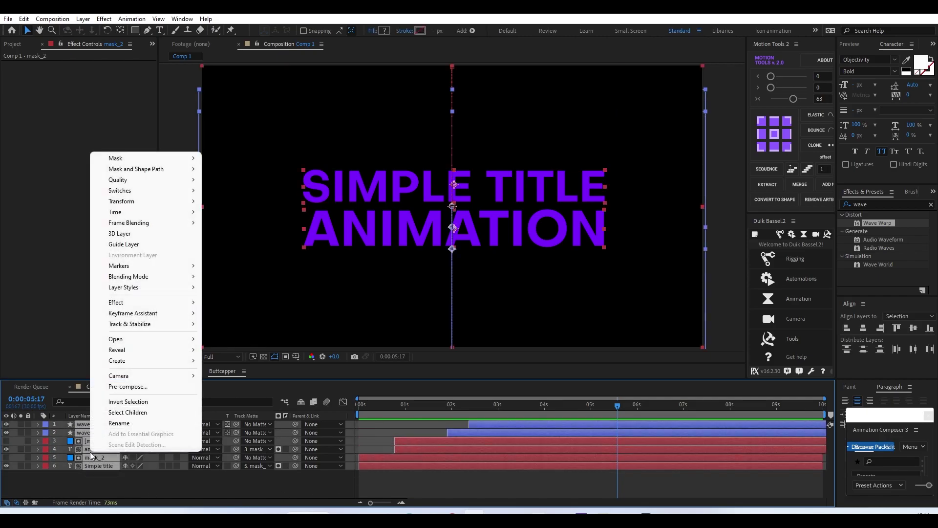
pyautogui.click(128, 388)
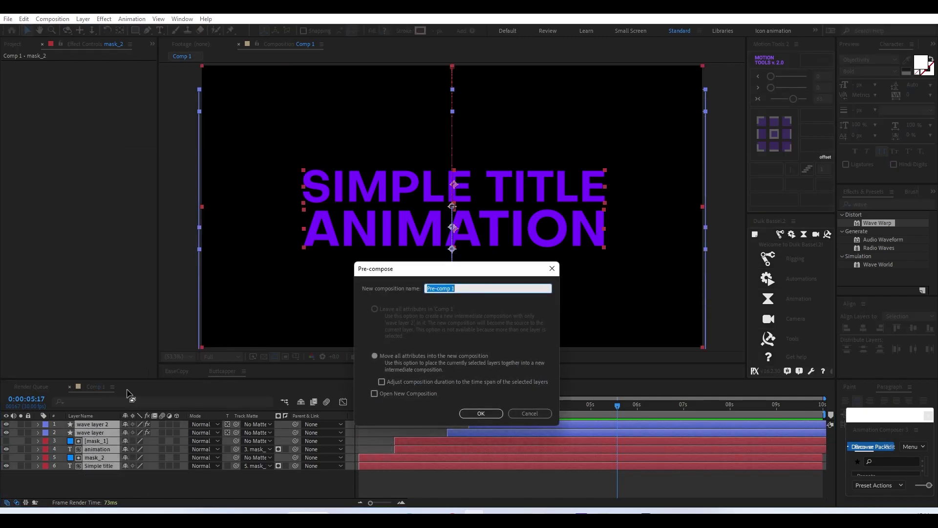
pyautogui.write('Tati')
pyautogui.write('le_1')
pyautogui.press('Return')
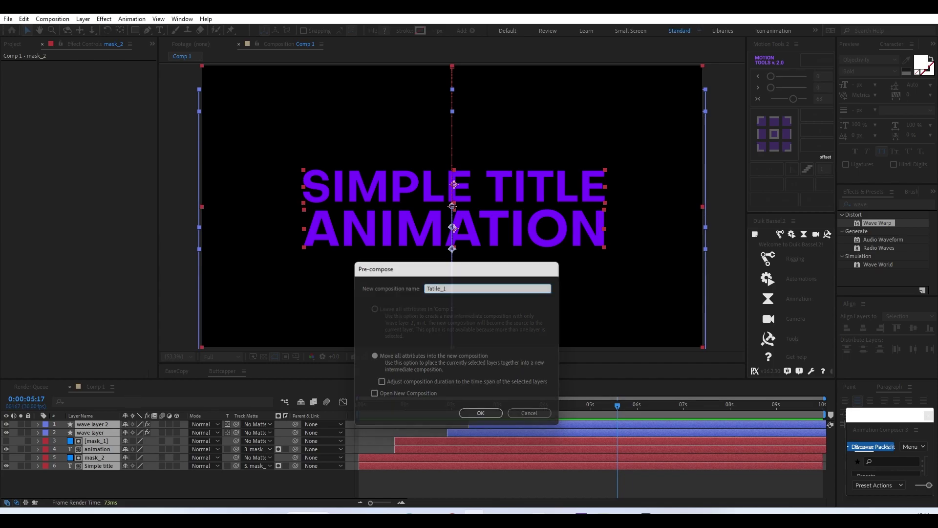